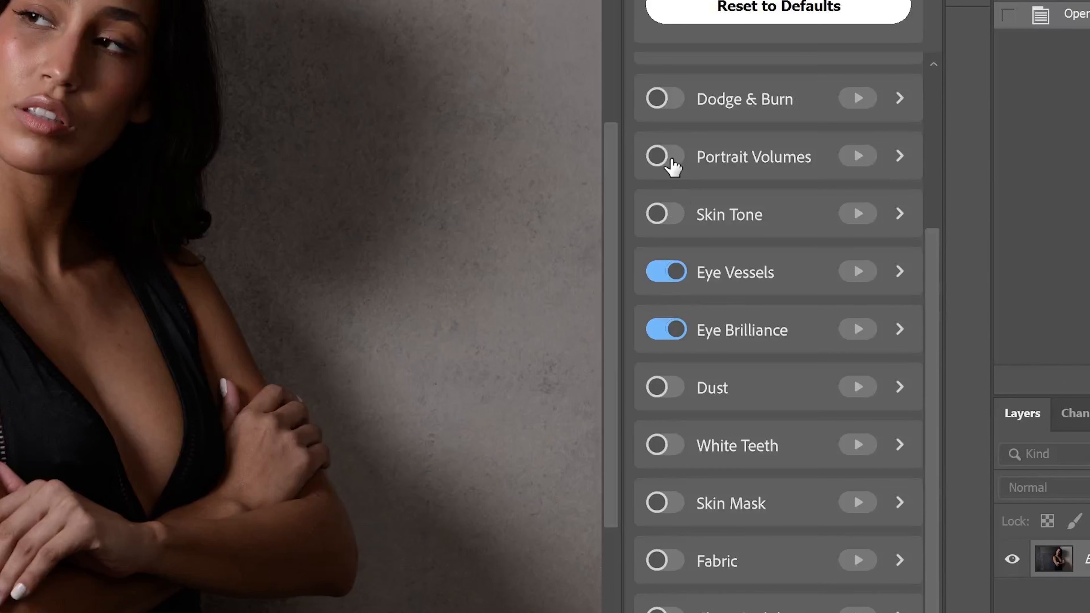
pyautogui.click(766, 210)
pyautogui.click(766, 264)
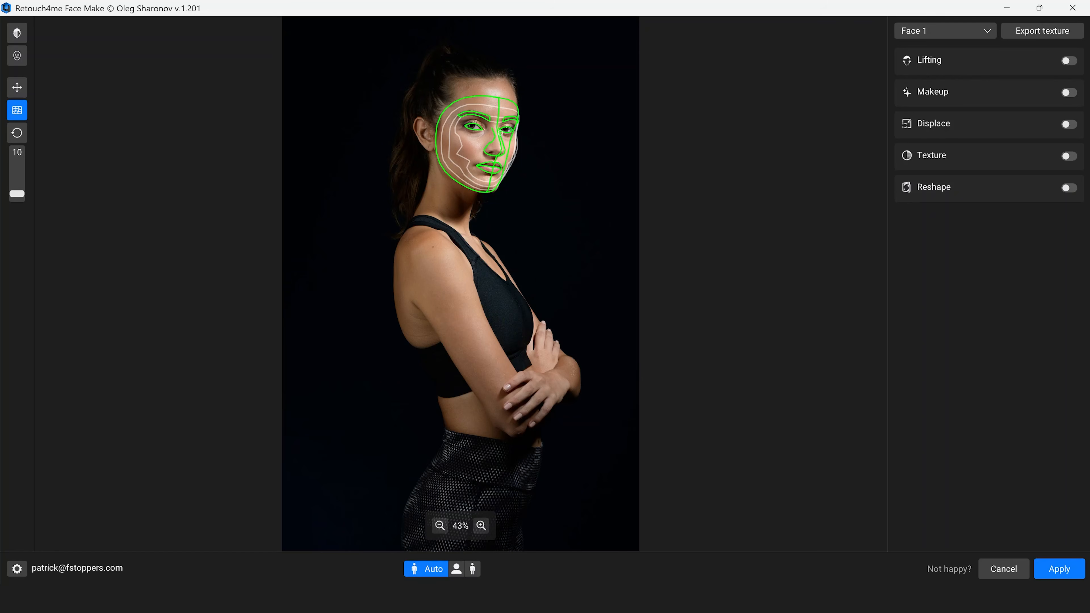
# - Turn on Lifting for the face with Lifting at 45, Feminine Lifting at 24 and Lips Effect at 0
pyautogui.click(1069, 60)
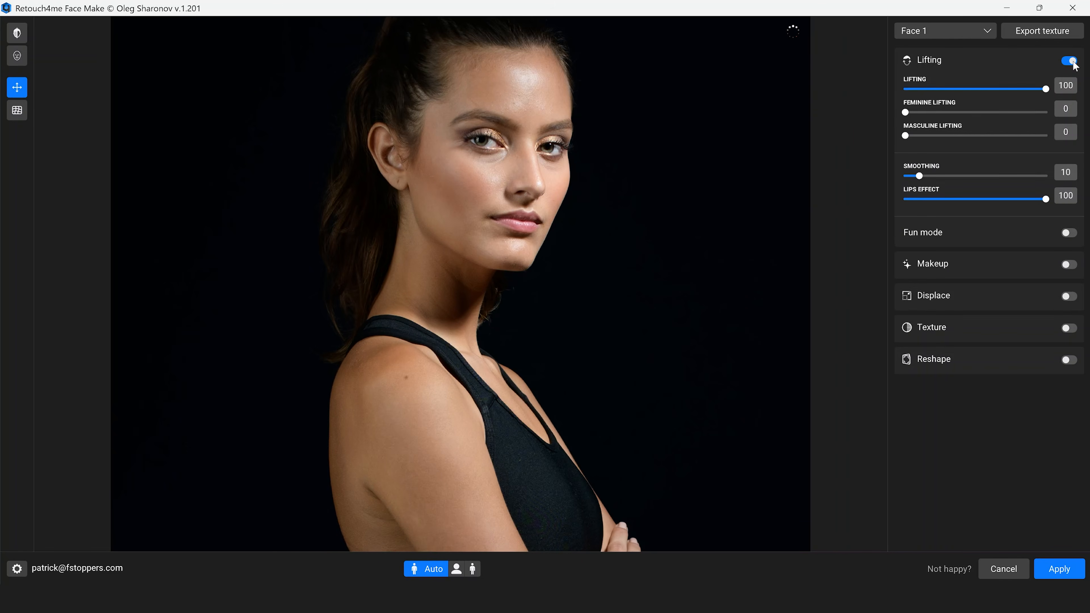
pyautogui.moveTo(919, 89); pyautogui.dragTo(969, 90)
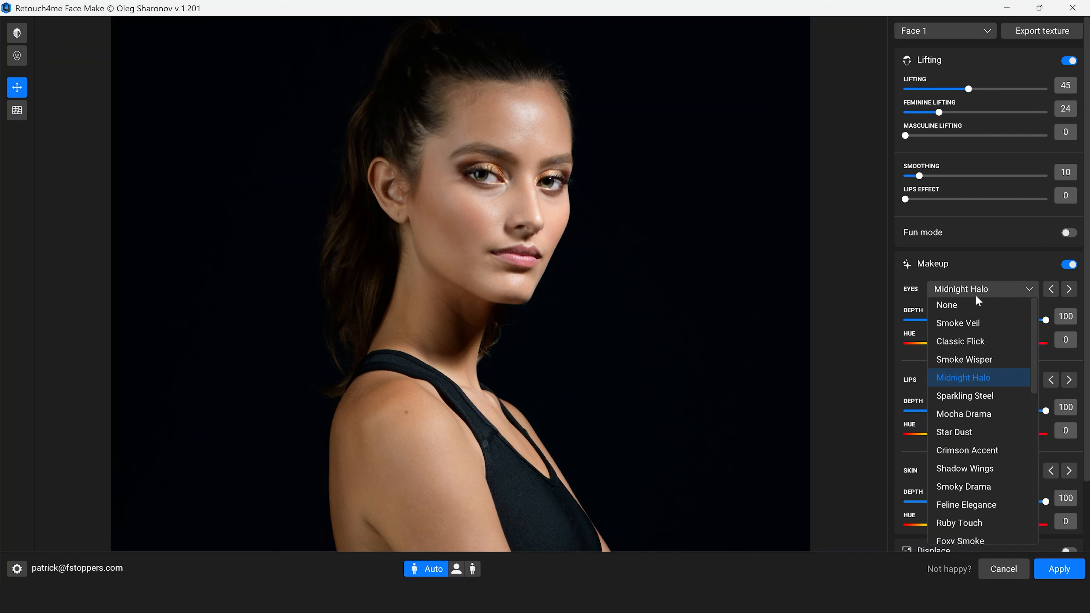
# - Try several eye makeup styles, settle on Ruby Touch at depth 47, and apply the Heartbeat lip makeup
pyautogui.click(974, 434)
pyautogui.click(986, 292)
pyautogui.click(981, 475)
pyautogui.click(973, 292)
pyautogui.click(974, 435)
pyautogui.click(973, 292)
pyautogui.click(972, 438)
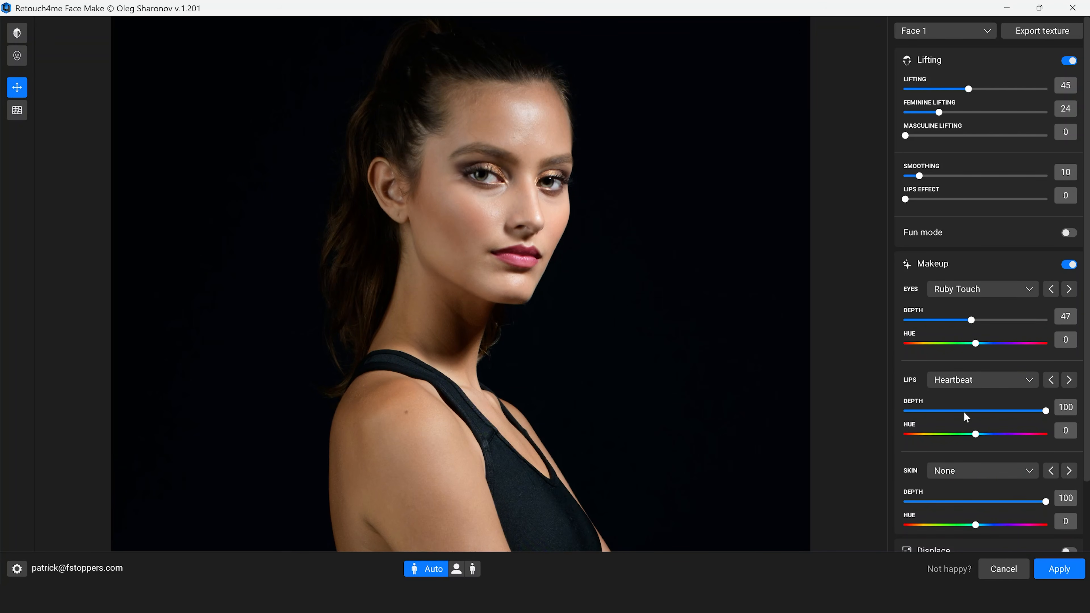
# - Change the lip makeup to Dark Siren at depth 37 and apply the Soft Rose skin makeup
pyautogui.scroll(-2, 983, 326)
pyautogui.click(983, 299)
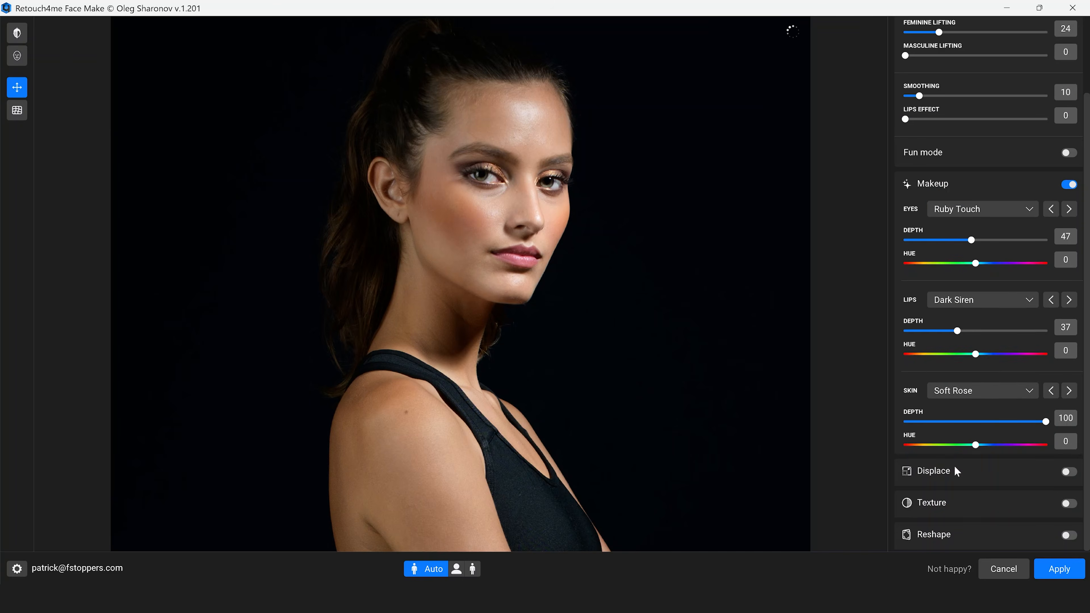
pyautogui.click(970, 504)
pyautogui.click(983, 391)
pyautogui.click(995, 299)
pyautogui.click(966, 389)
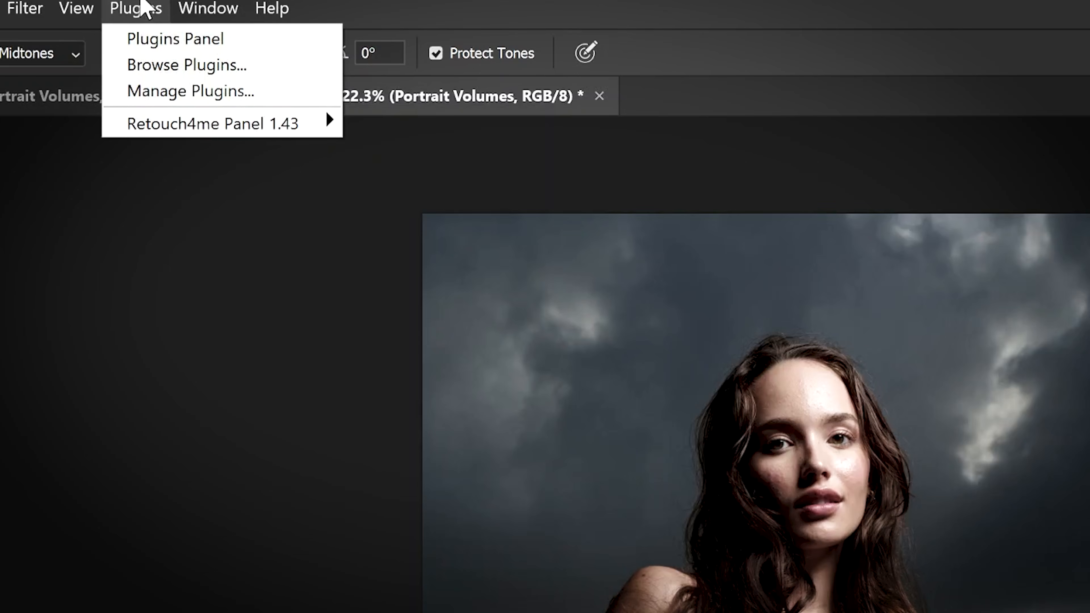
# - Open the Retouch4me Panel plugin in Photoshop
pyautogui.moveTo(204, 125)
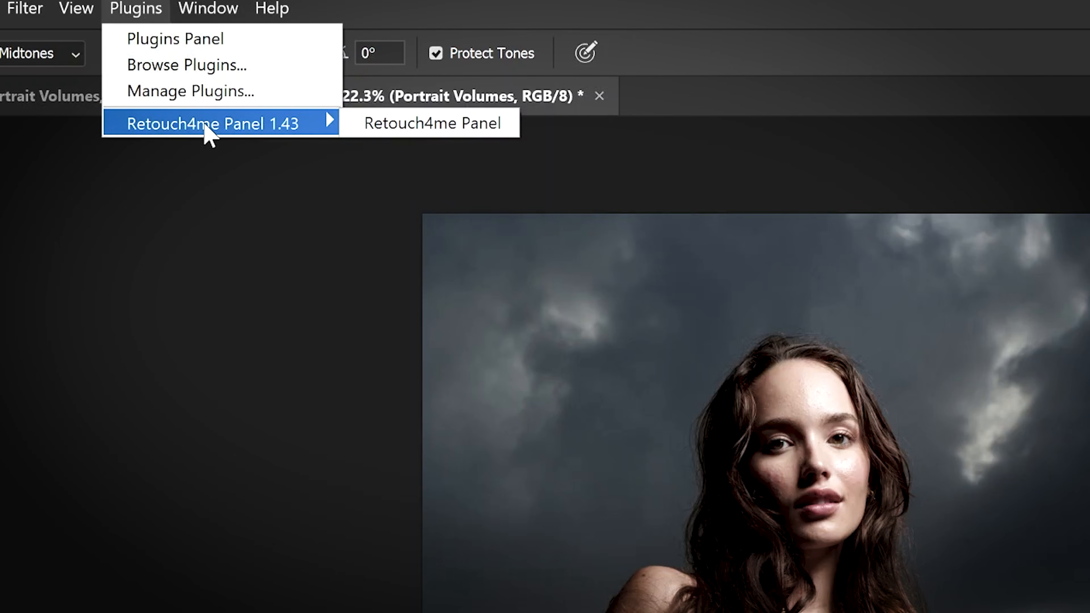
pyautogui.click(384, 129)
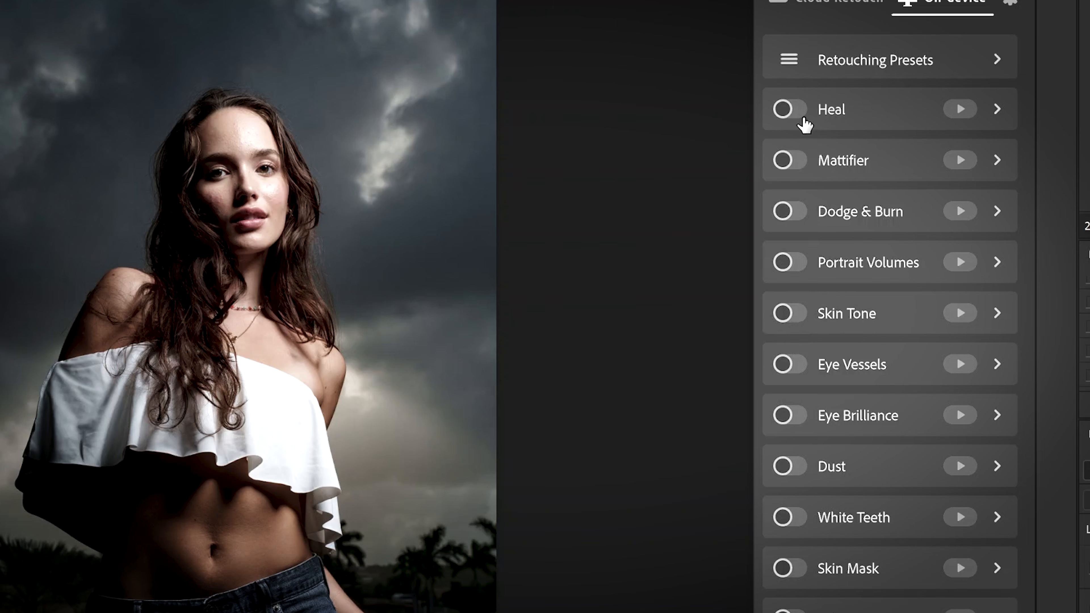
# - Try turning on a combination of on-device plugins, including Heal, Dodge & Burn and Portrait Volumes
pyautogui.click(781, 152)
pyautogui.click(790, 210)
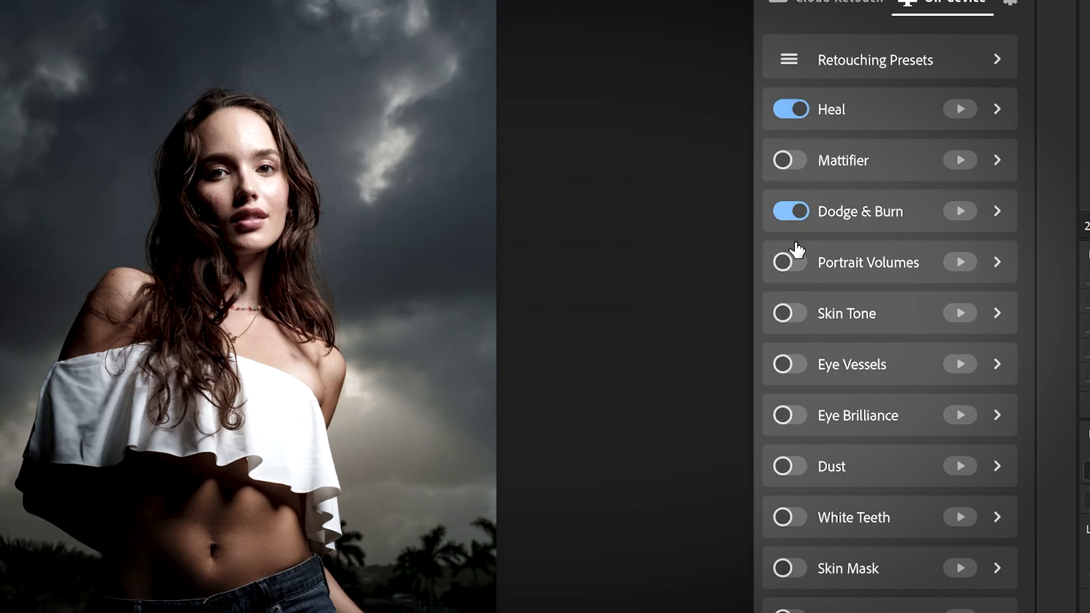
pyautogui.click(793, 263)
pyautogui.click(790, 364)
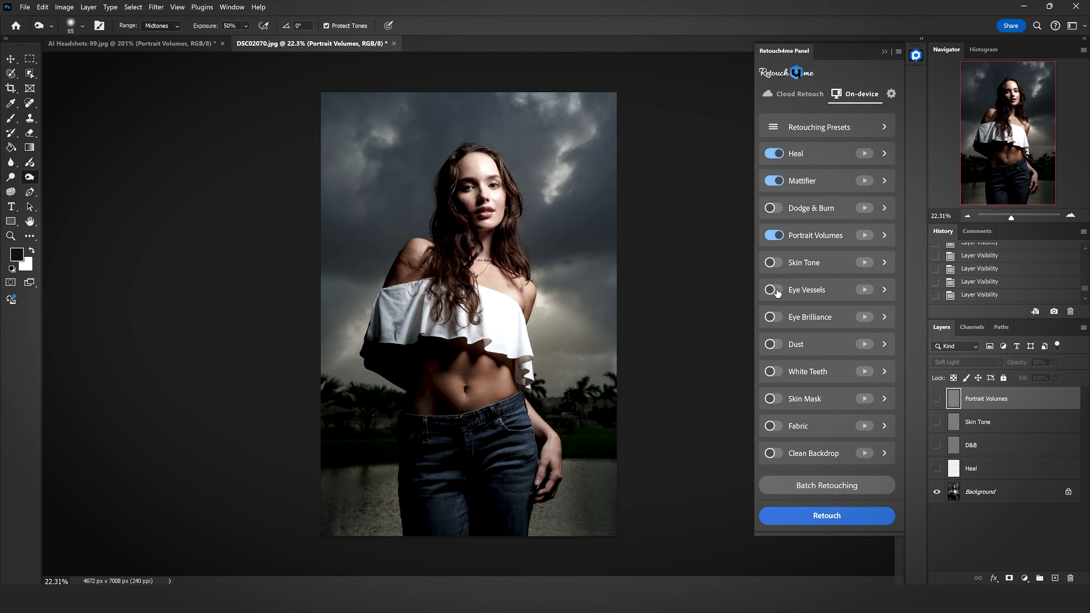
# - Turn off Portrait Volumes, Mattifier and Heal so that no on-device plugin is active
pyautogui.click(776, 291)
pyautogui.click(774, 289)
pyautogui.click(774, 235)
pyautogui.click(774, 182)
pyautogui.click(774, 154)
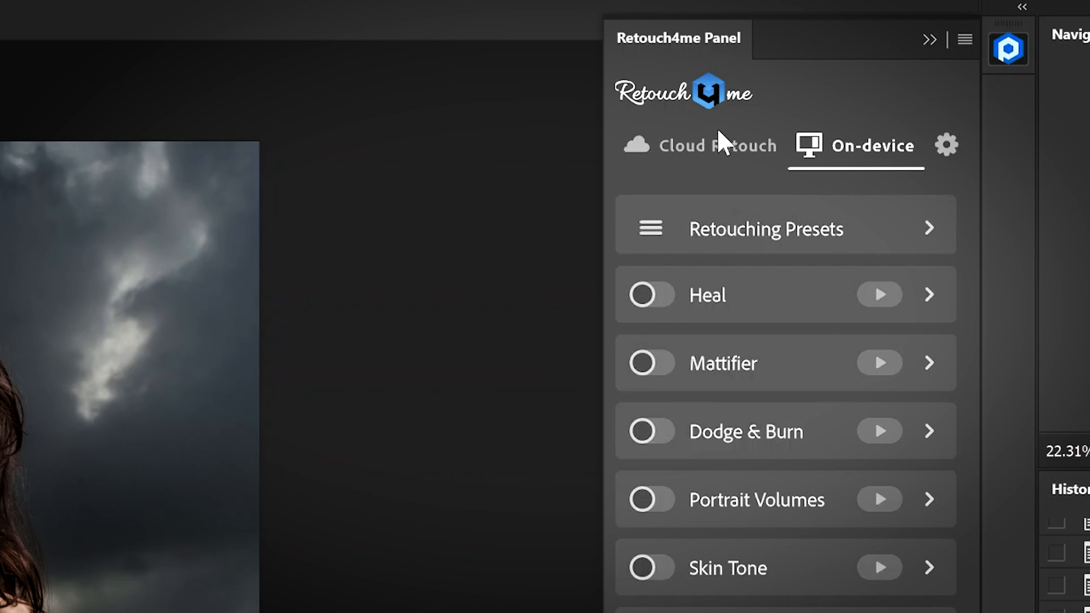
# - Check the cloud retouching options, and turn on Heal and Dodge & Burn for on-device retouching
pyautogui.click(697, 154)
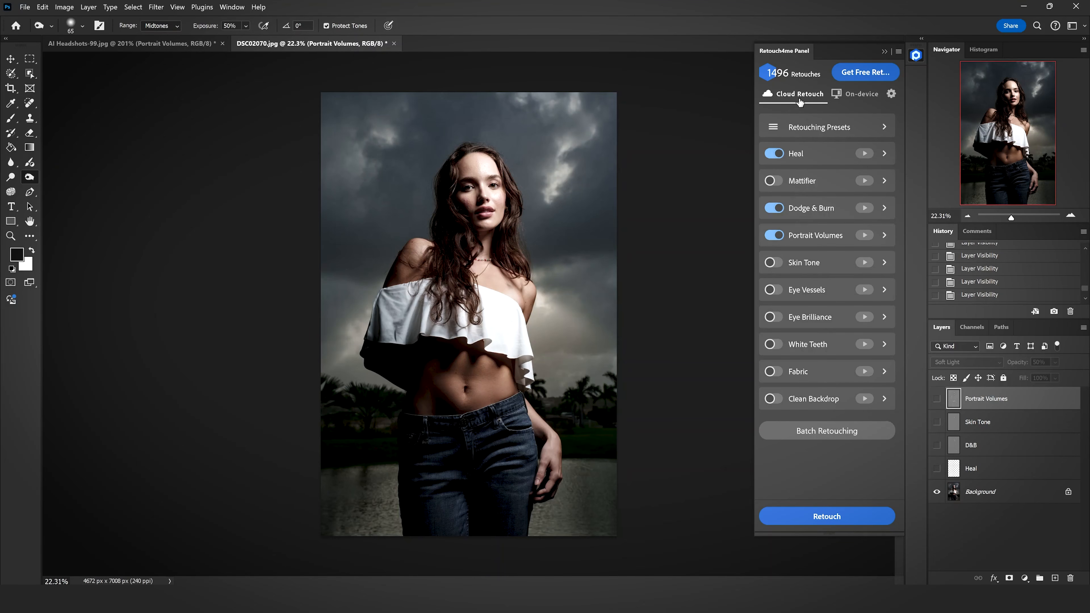
pyautogui.click(859, 97)
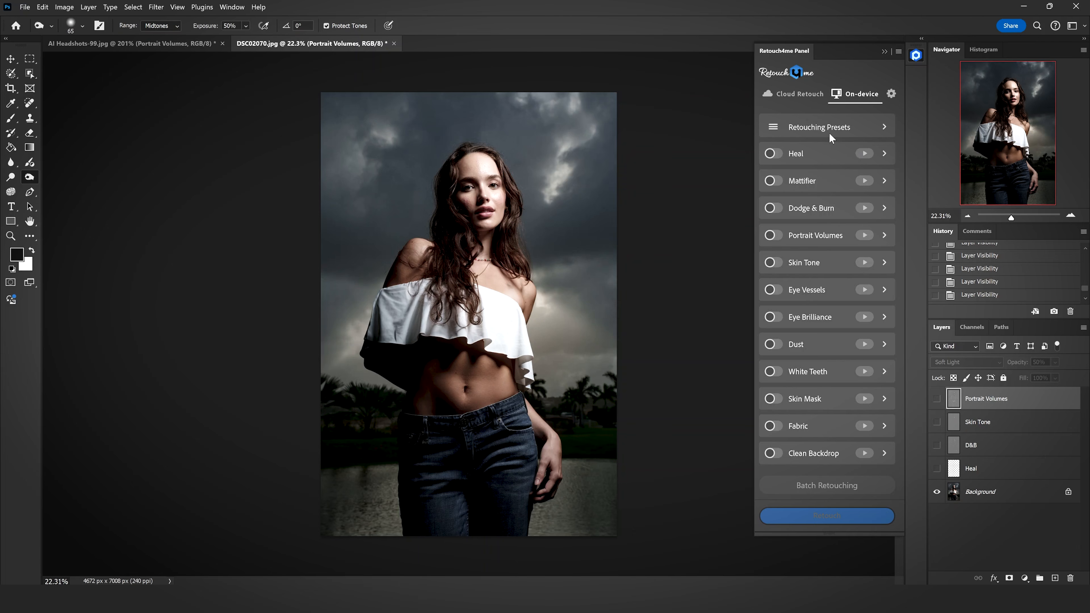
pyautogui.click(776, 154)
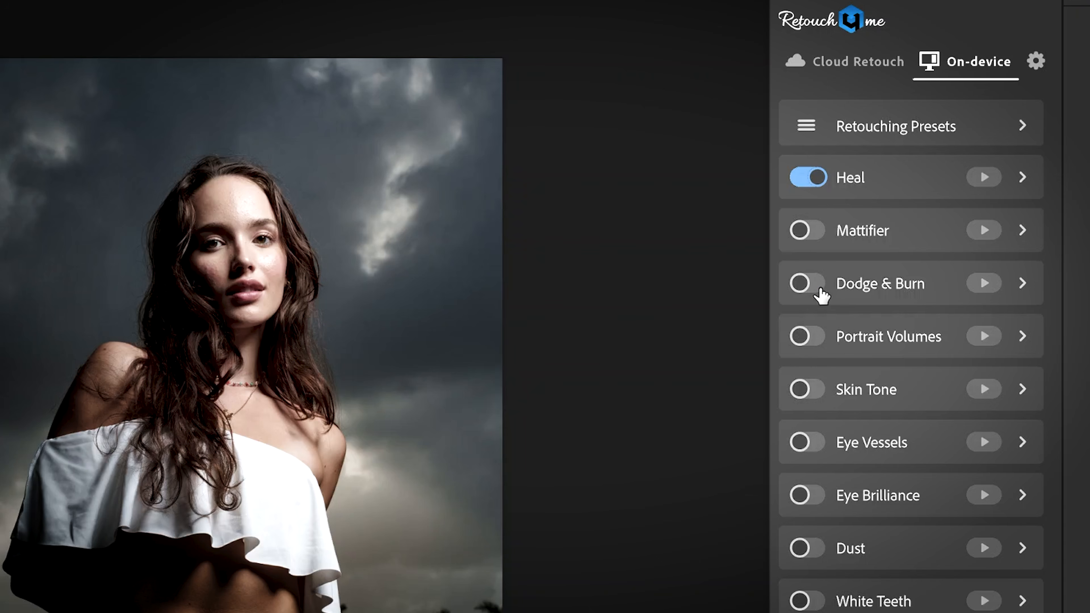
pyautogui.click(820, 292)
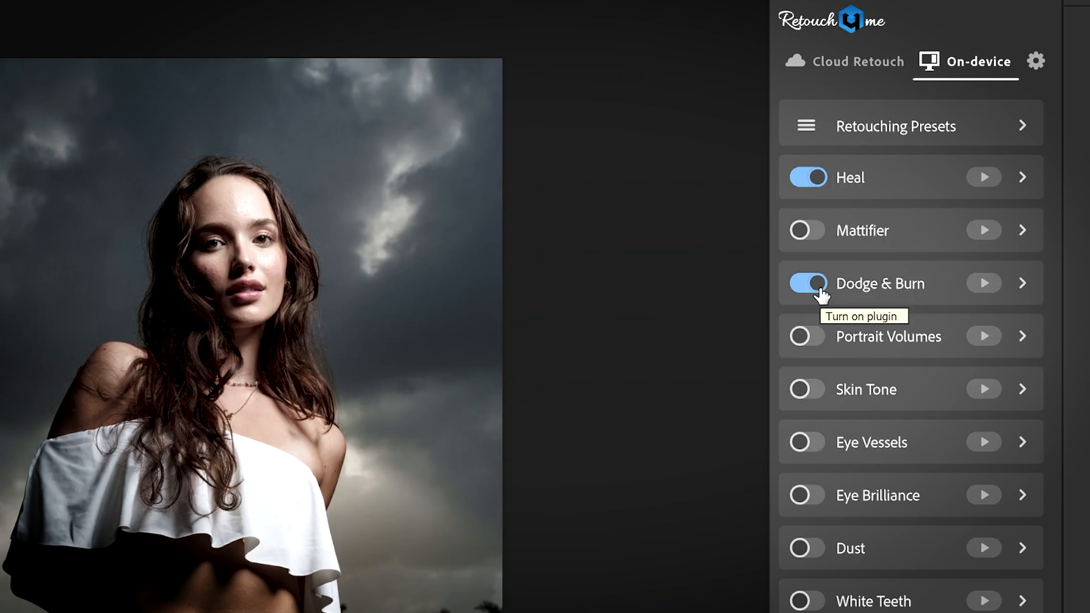
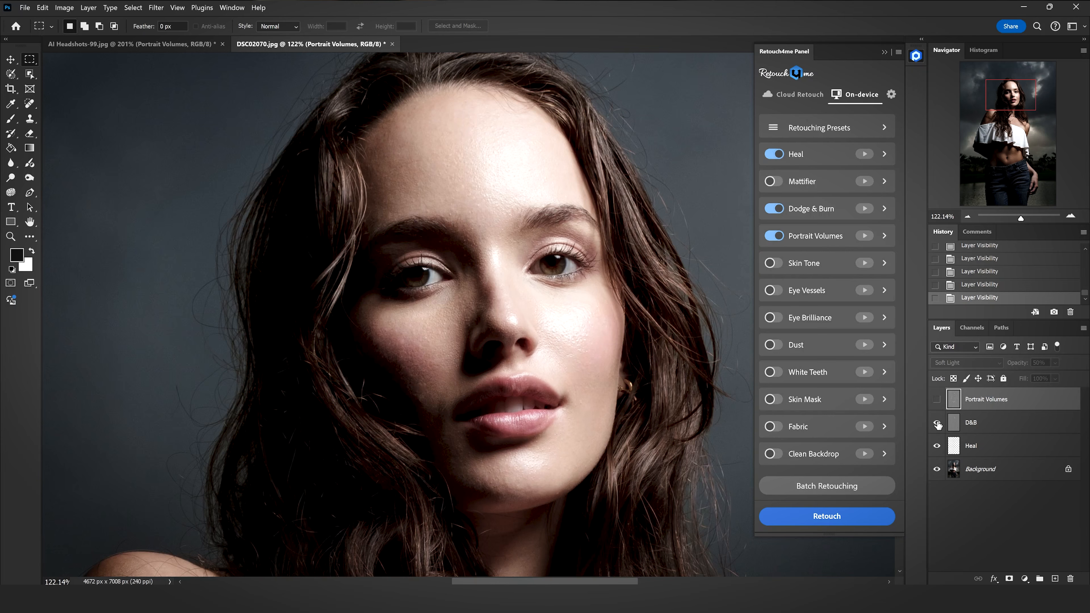
# - Compare the woman's face with and without the D&B layer by toggling the layer's visibility
pyautogui.click(937, 423)
pyautogui.click(938, 423)
pyautogui.click(938, 424)
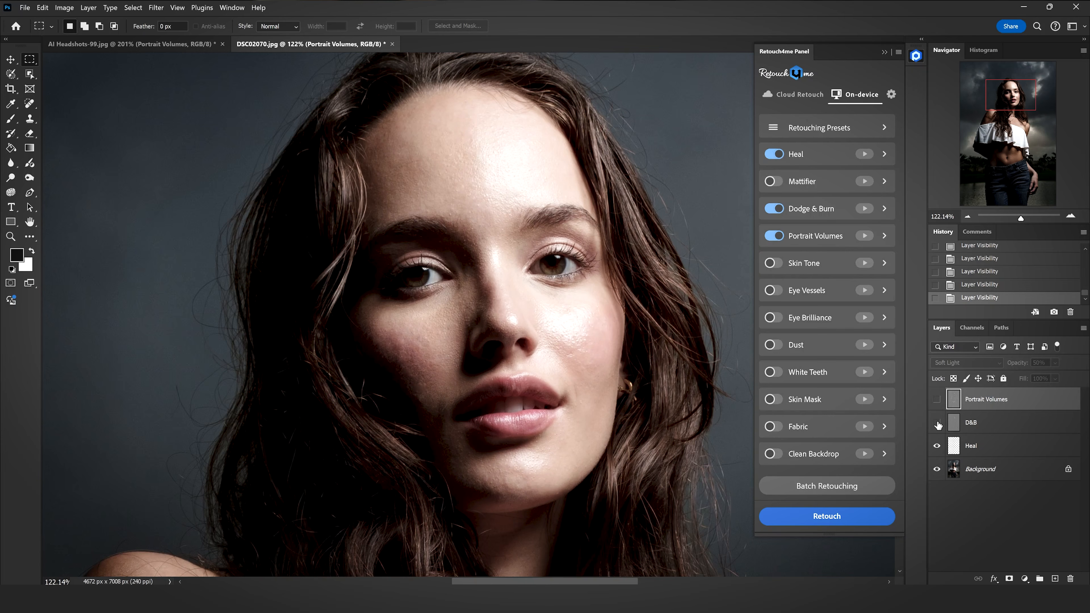
pyautogui.click(938, 423)
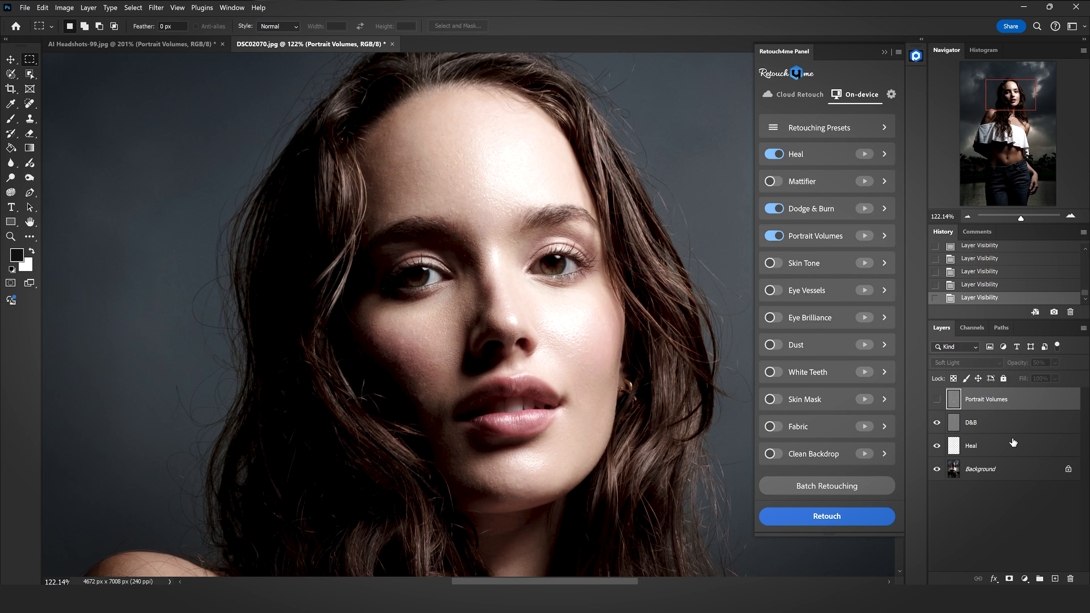
pyautogui.click(937, 424)
pyautogui.click(938, 423)
pyautogui.click(937, 423)
pyautogui.click(937, 424)
pyautogui.click(937, 423)
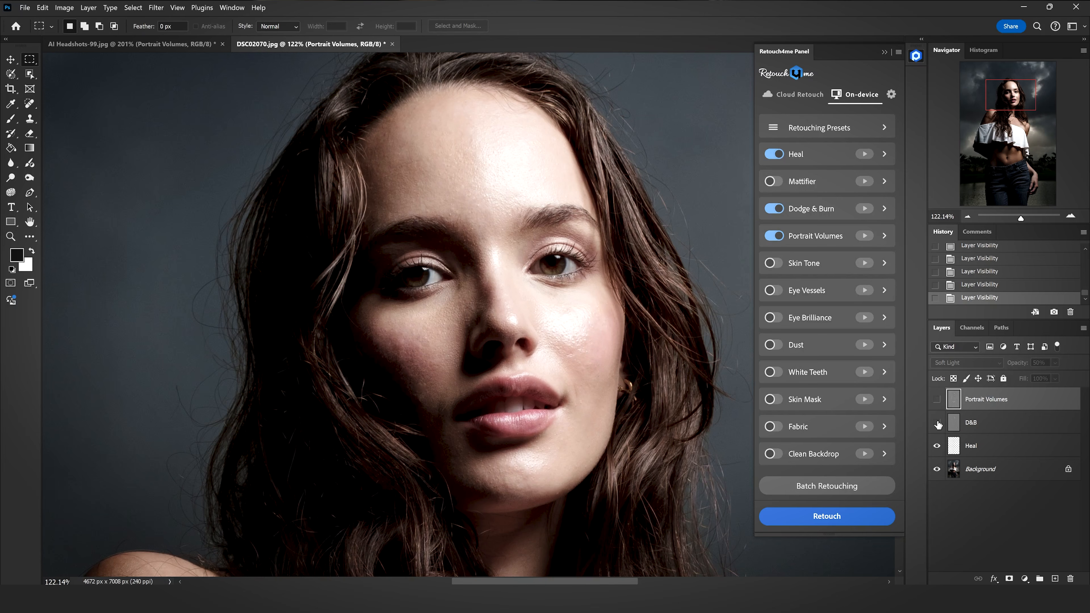
pyautogui.click(937, 423)
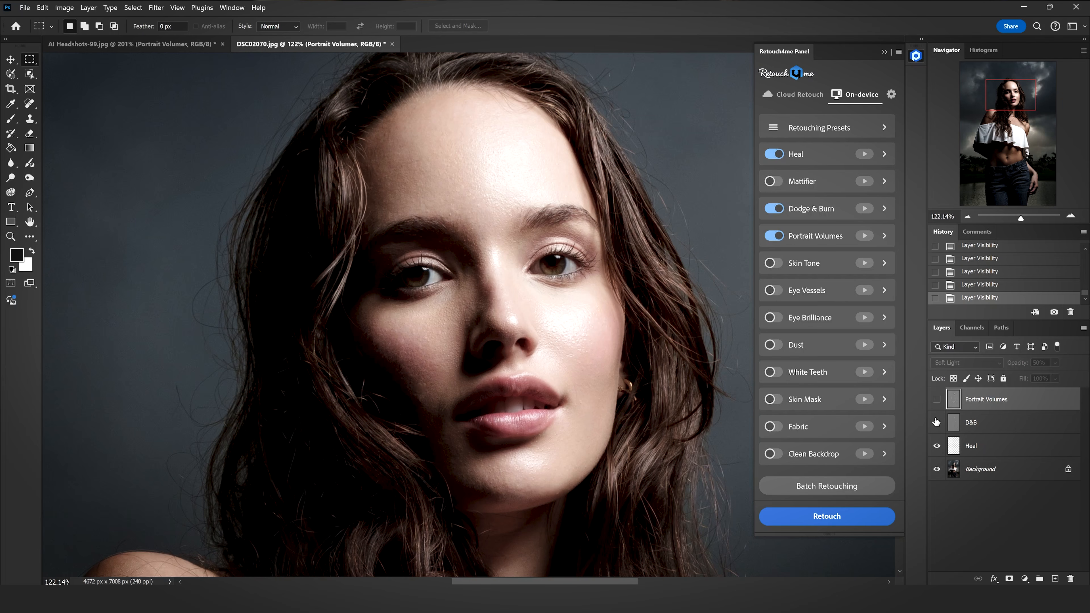
# - Compare the face with and without the Portrait Volumes layer, and leave the layer shown
pyautogui.click(937, 402)
pyautogui.click(937, 401)
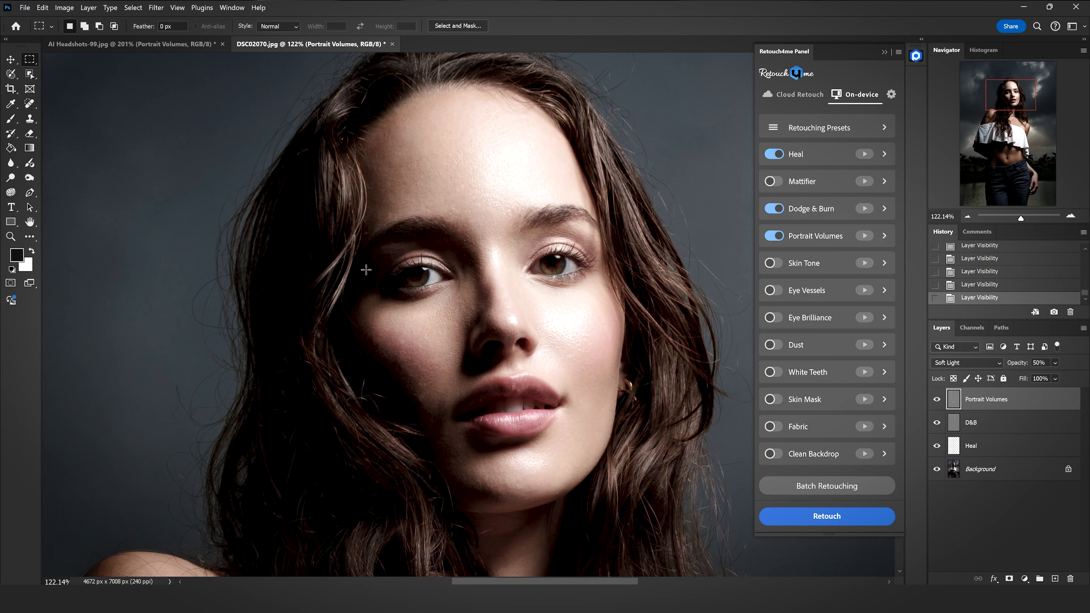
pyautogui.click(937, 400)
pyautogui.click(937, 400)
pyautogui.click(937, 399)
pyautogui.click(937, 400)
# - Group the Portrait Volumes, D&B and Heal layers, and compare the portrait with the group hidden and shown
pyautogui.keyDown('shift'); pyautogui.click(982, 445); pyautogui.keyUp('shift')
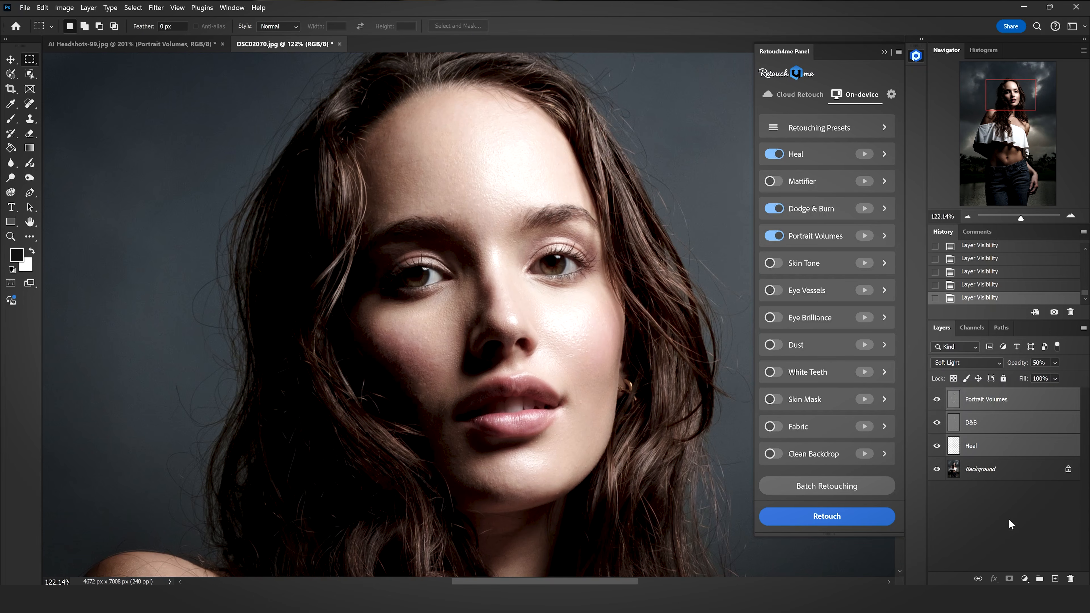
pyautogui.click(1035, 577)
pyautogui.click(937, 397)
pyautogui.click(937, 398)
pyautogui.click(938, 399)
pyautogui.click(937, 399)
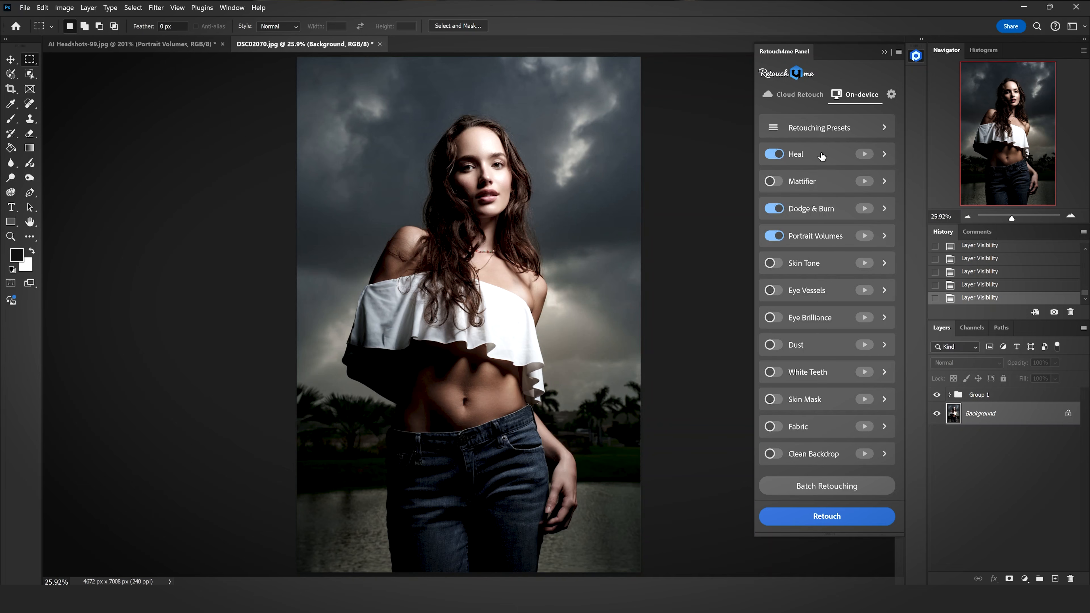
# - Set the Heal plugin's Sensitivity to 50 and show its portrait scale choices
pyautogui.click(885, 155)
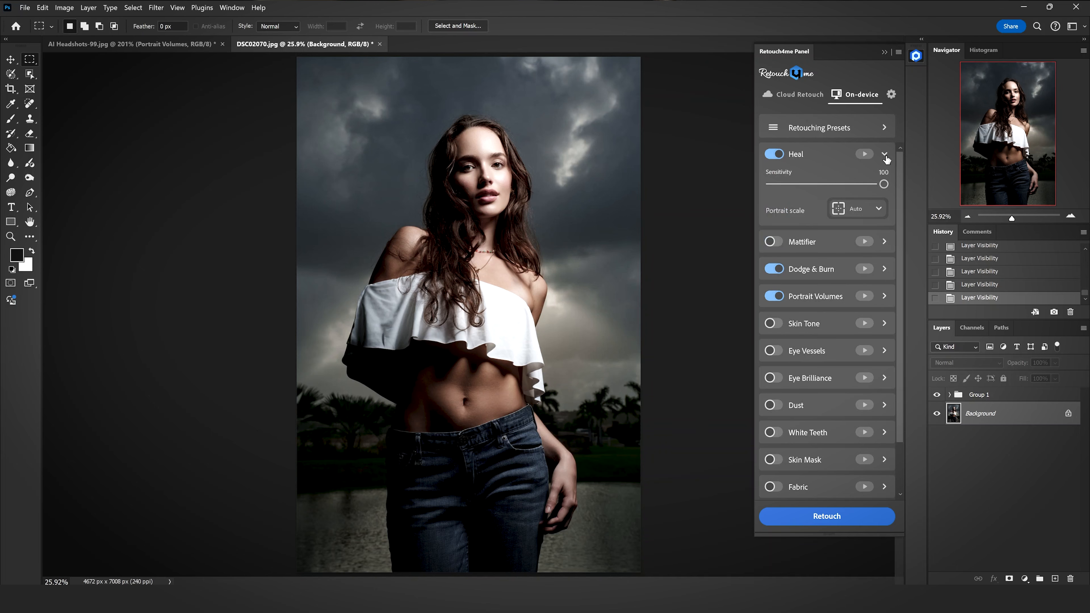
pyautogui.moveTo(839, 186); pyautogui.dragTo(828, 185)
pyautogui.click(881, 211)
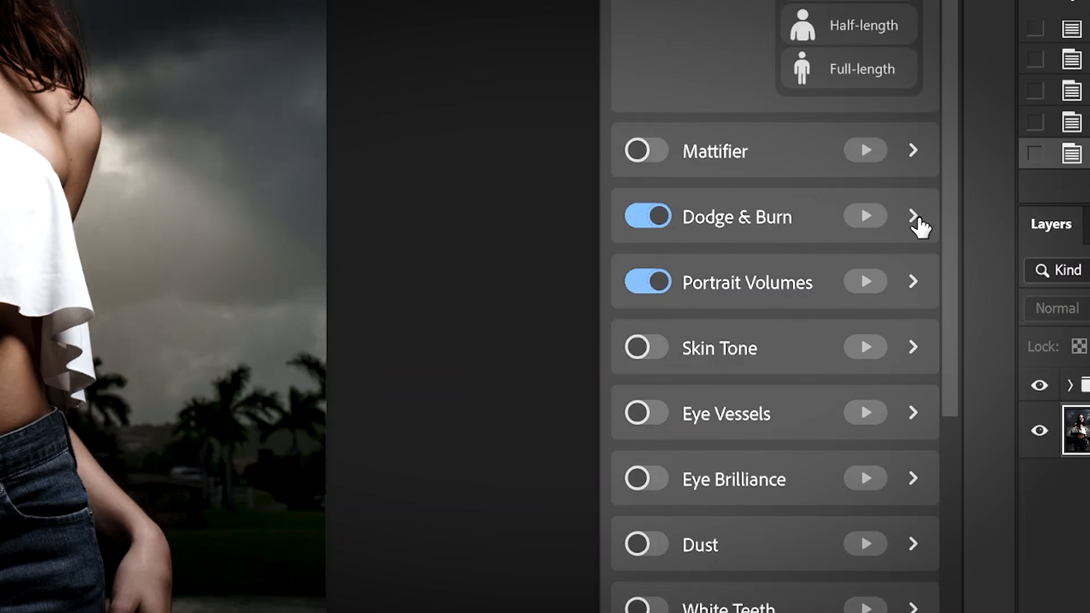
# - Set the Dodge & Burn plugin's Blend to 92 and its Warmth to 36
pyautogui.click(914, 216)
pyautogui.moveTo(773, 212)
pyautogui.mouseDown()
pyautogui.moveTo(726, 223)
pyautogui.moveTo(763, 216)
pyautogui.mouseUp()
pyautogui.moveTo(639, 281); pyautogui.dragTo(739, 283)
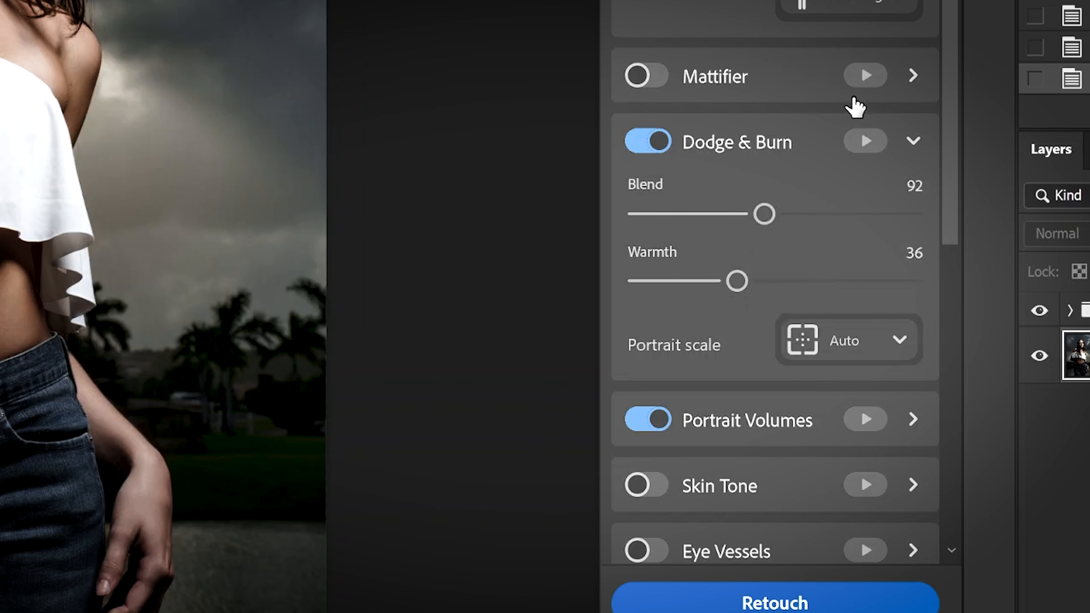
pyautogui.click(913, 141)
# - Set the Portrait Volumes plugin's Blend to 106
pyautogui.click(913, 207)
pyautogui.moveTo(703, 279)
pyautogui.mouseDown()
pyautogui.moveTo(885, 282)
pyautogui.moveTo(738, 282)
pyautogui.moveTo(784, 280)
pyautogui.mouseUp()
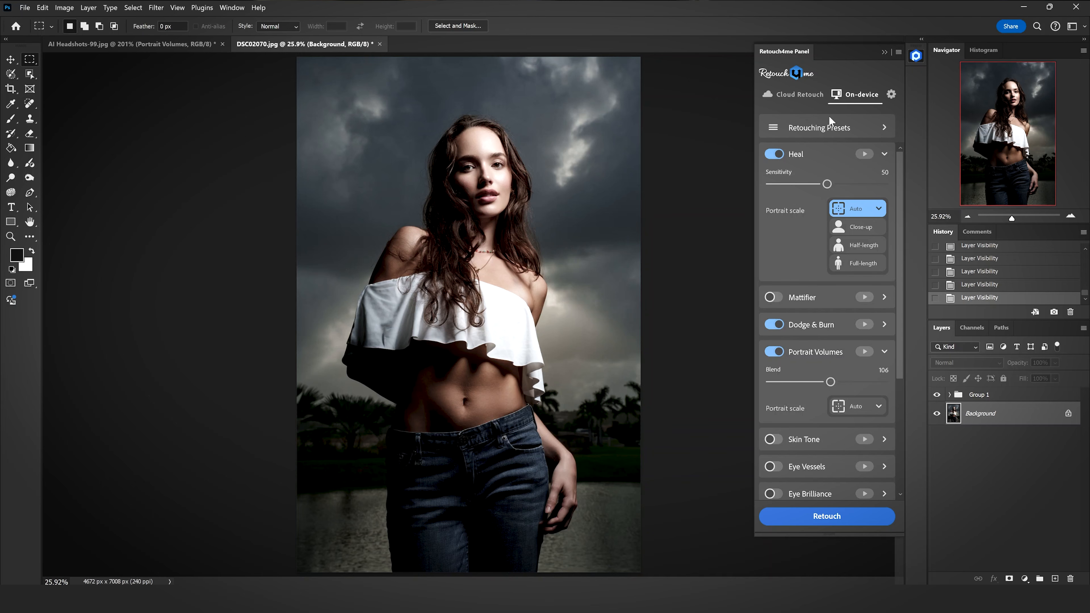
# - View the load, save and reset options for the retouching presets
pyautogui.click(888, 131)
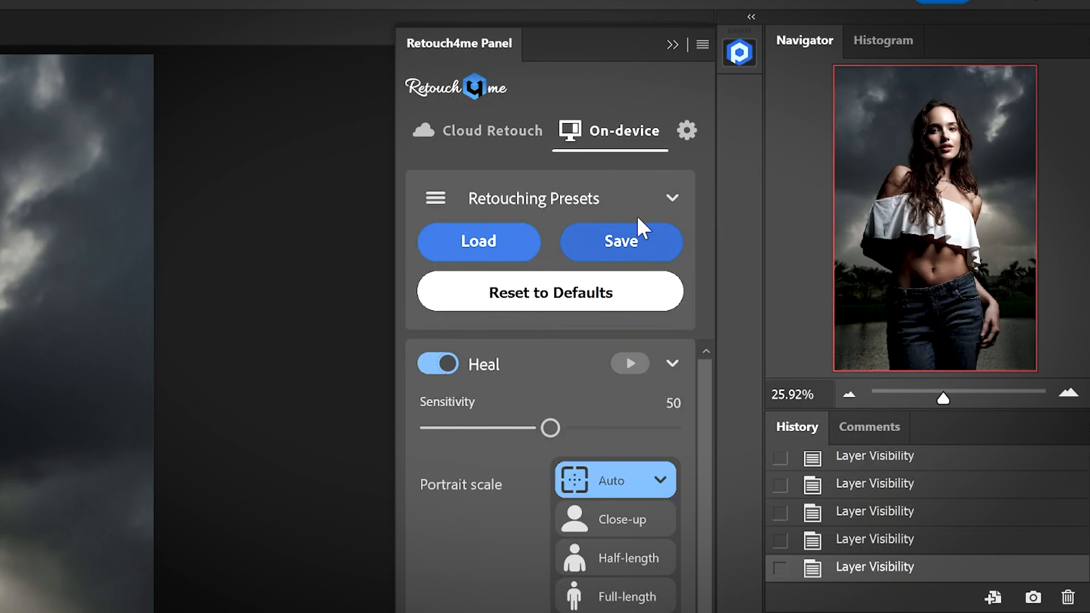
pyautogui.click(664, 201)
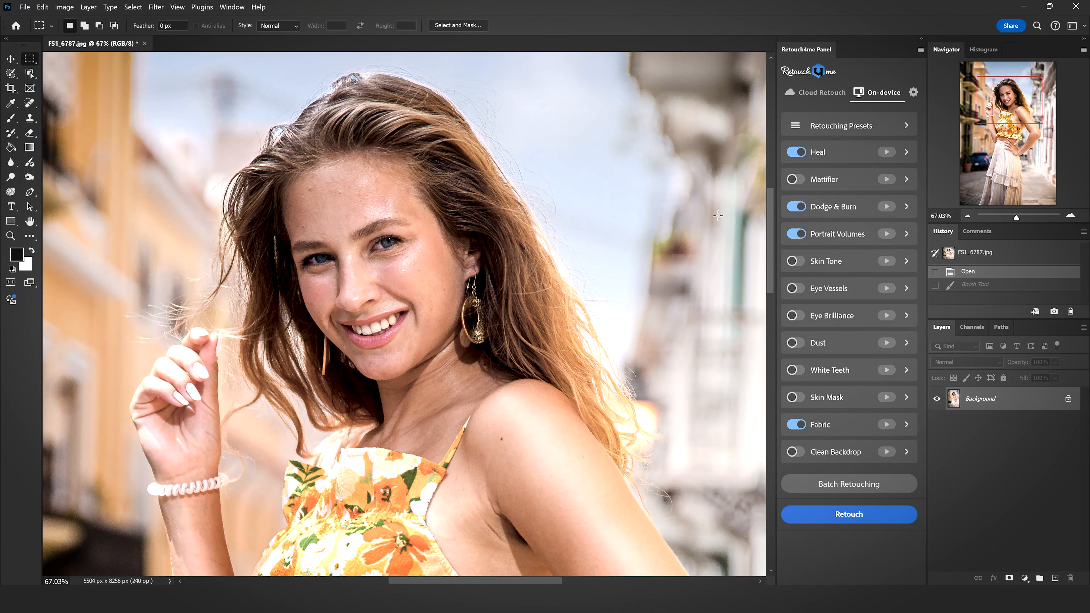
# - Set the Blend of both Dodge & Burn and Portrait Volumes to 200 for the outdoor portrait
pyautogui.click(906, 208)
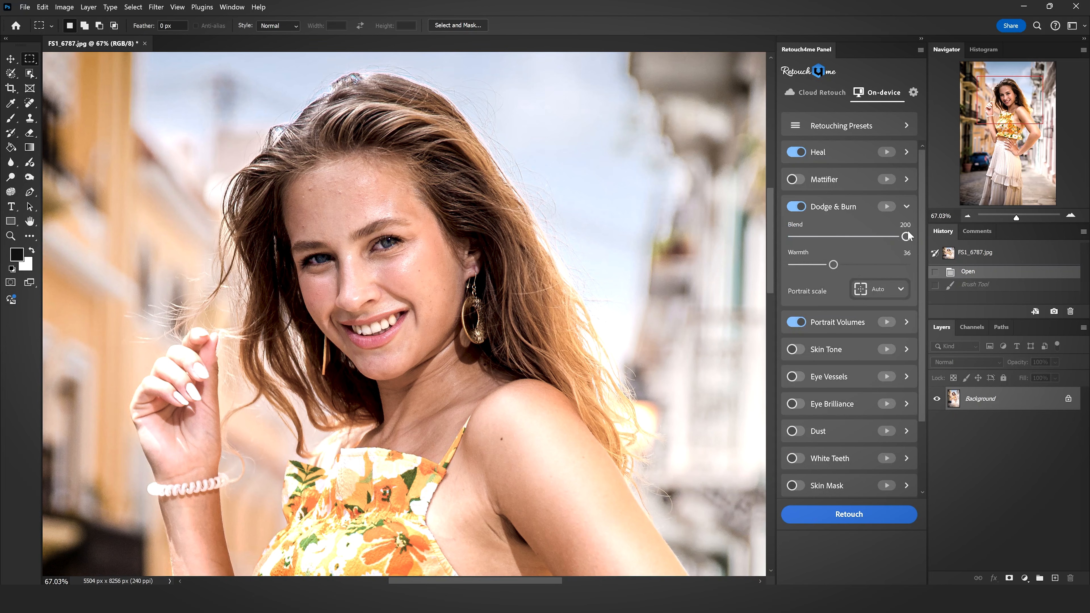
pyautogui.click(906, 207)
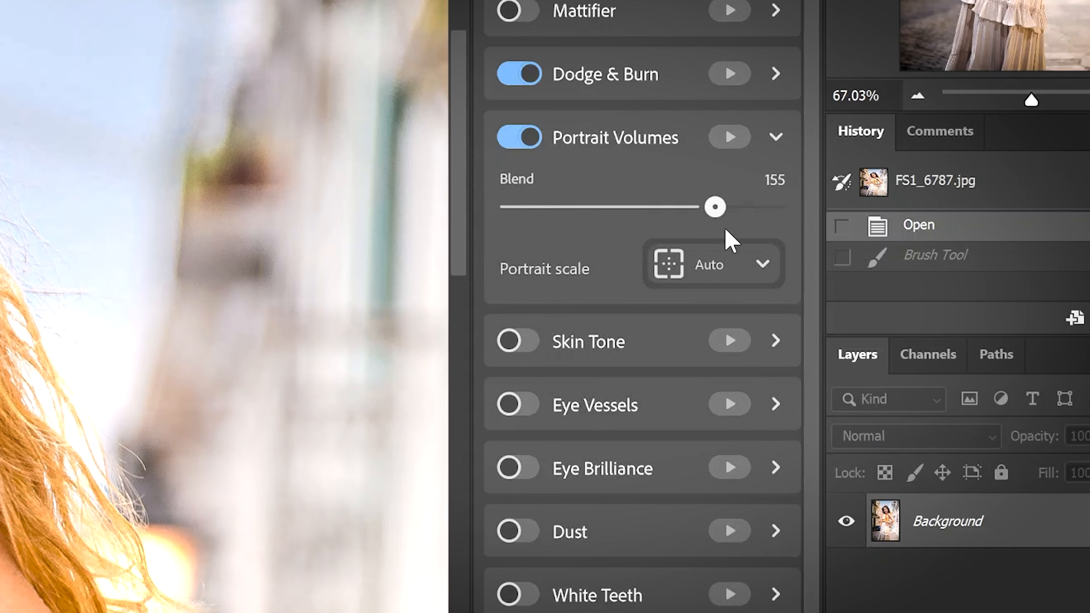
pyautogui.moveTo(721, 224); pyautogui.dragTo(788, 222)
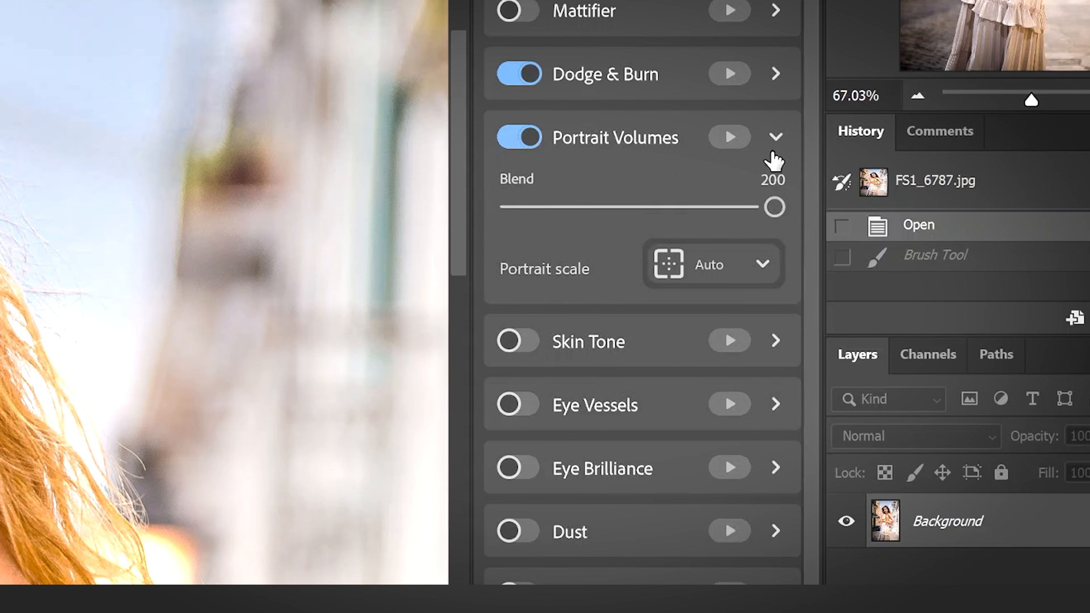
pyautogui.click(775, 138)
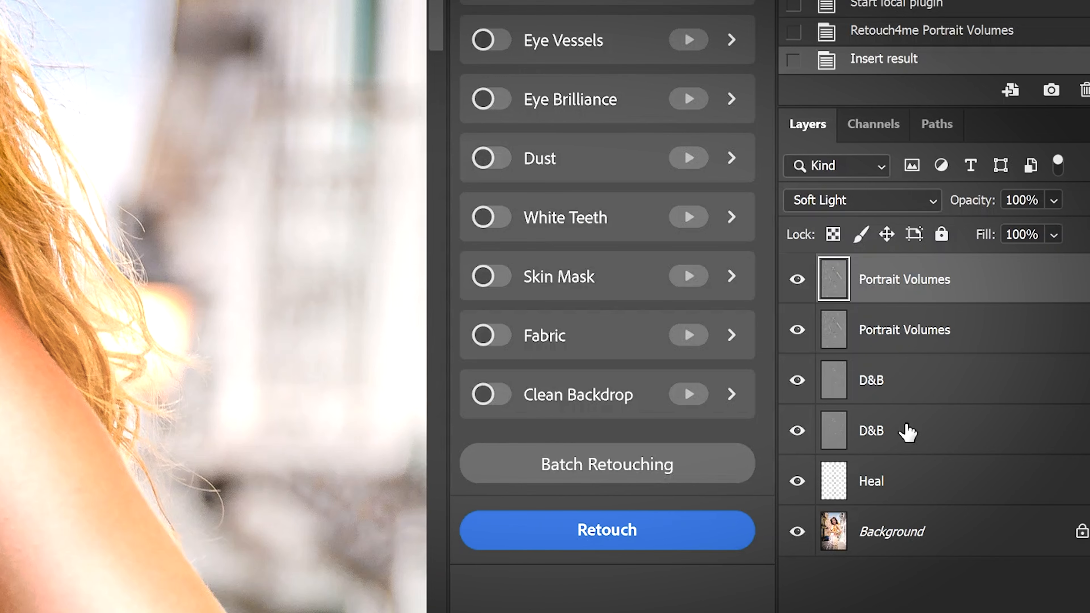
# - Group all retouching layers from Heal up to the topmost Portrait Volumes, and toggle the group to compare with the original
pyautogui.click(921, 484)
pyautogui.click(876, 285)
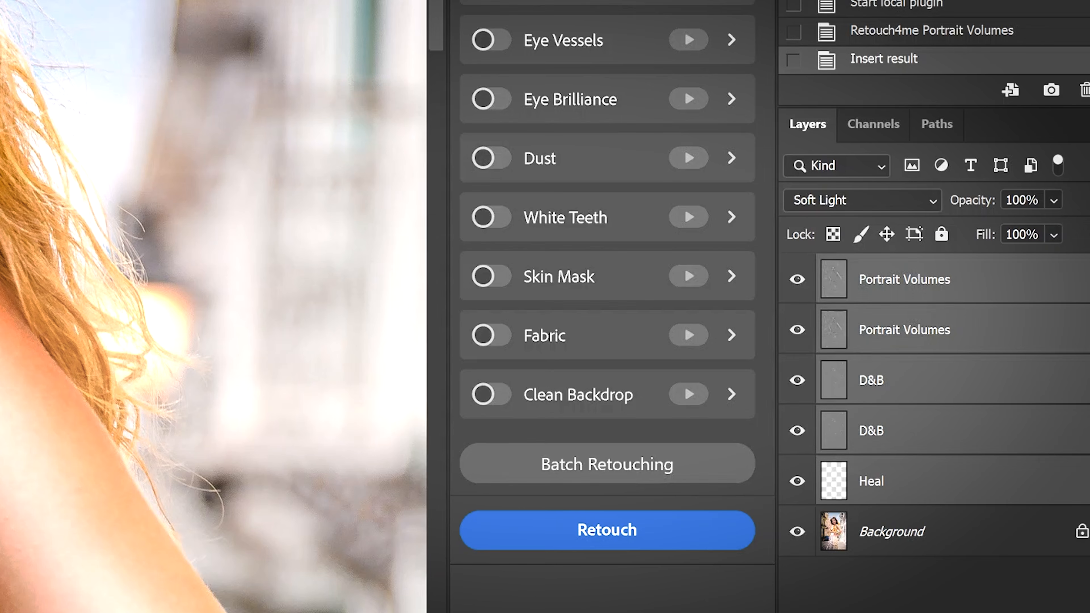
pyautogui.hotkey('ctrl', 'g')
pyautogui.click(797, 269)
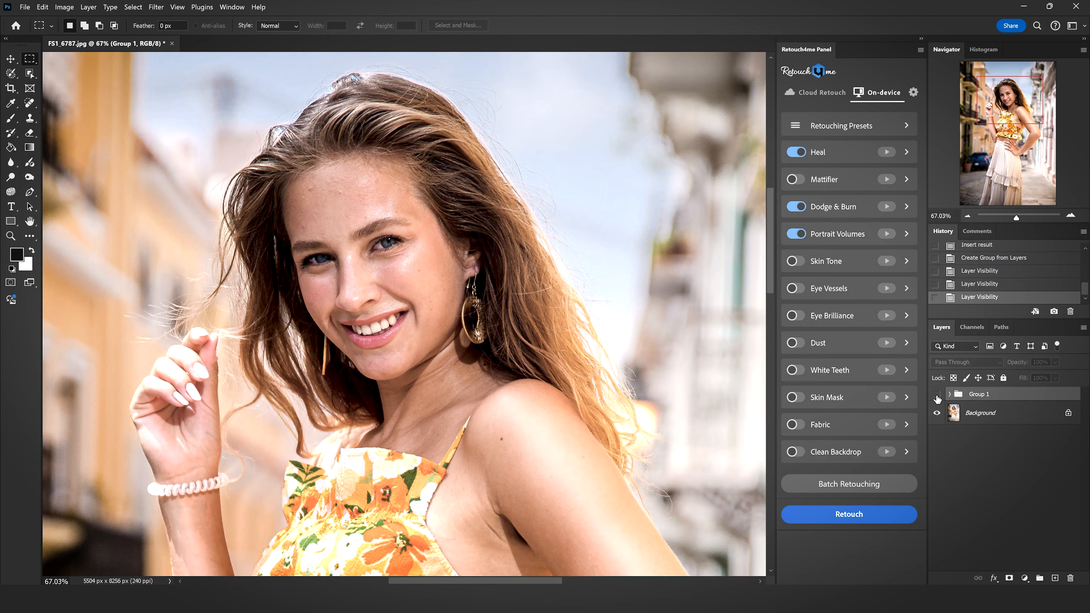
# - Toggle the visibility of Group 1 to compare the retouched outdoor portrait with the original
pyautogui.click(797, 269)
pyautogui.click(936, 395)
pyautogui.click(937, 395)
pyautogui.click(937, 395)
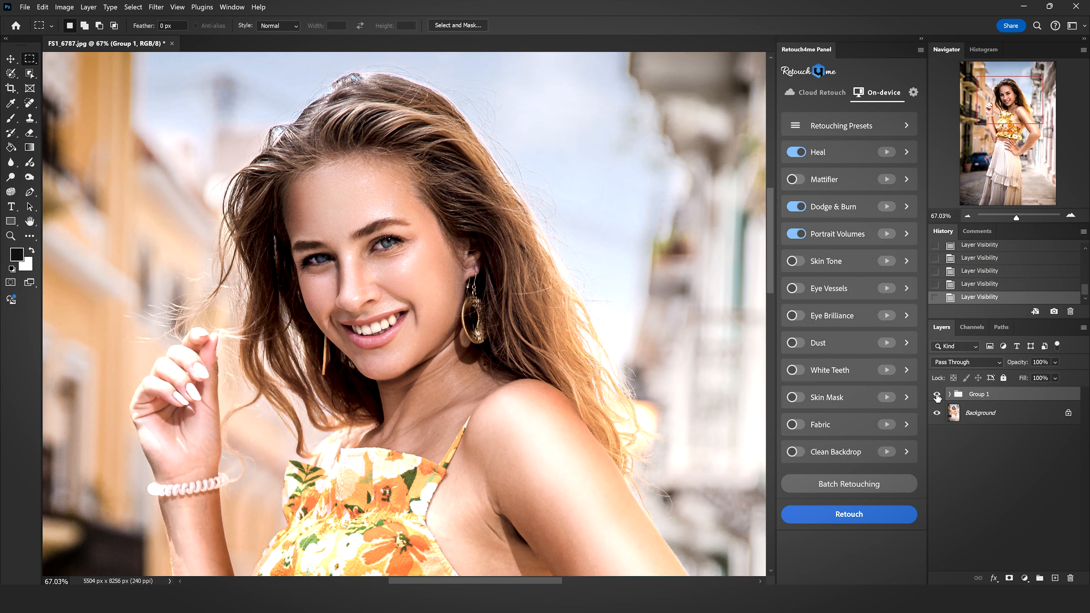
# - Expand Group 1 and toggle the topmost Portrait Volumes layer to check its effect on a close-up of the face
pyautogui.click(1026, 217)
pyautogui.moveTo(994, 110); pyautogui.dragTo(1003, 101)
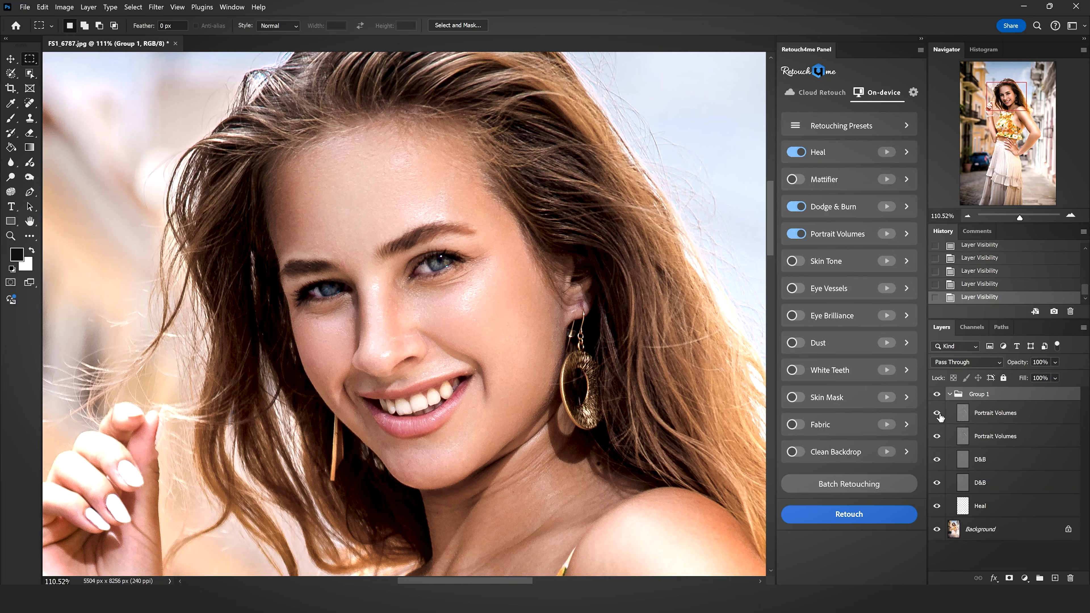
pyautogui.click(936, 413)
pyautogui.click(937, 413)
pyautogui.click(936, 413)
pyautogui.click(936, 413)
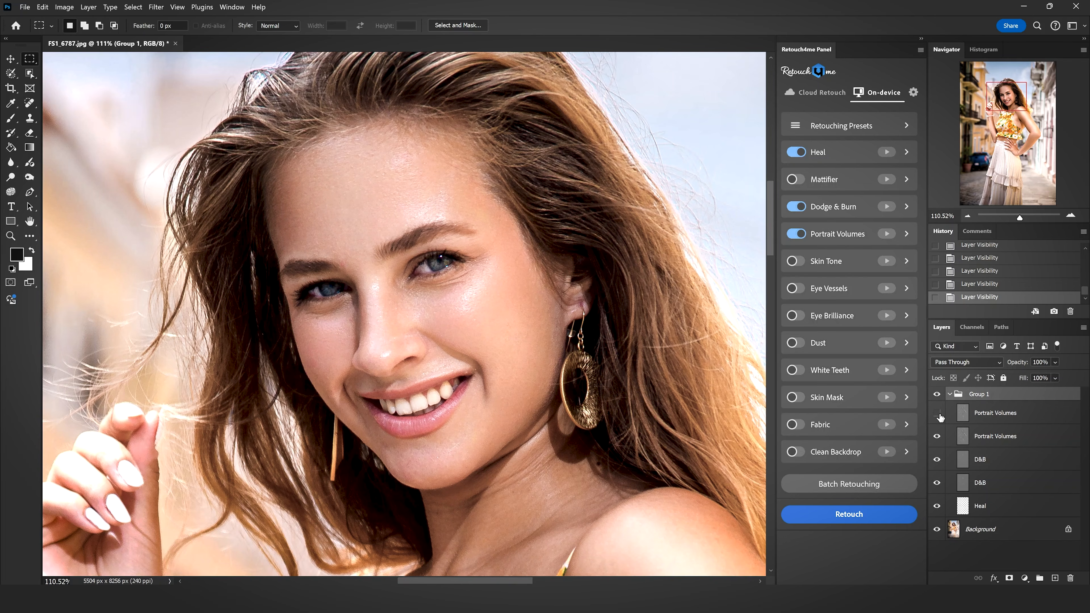
pyautogui.click(937, 413)
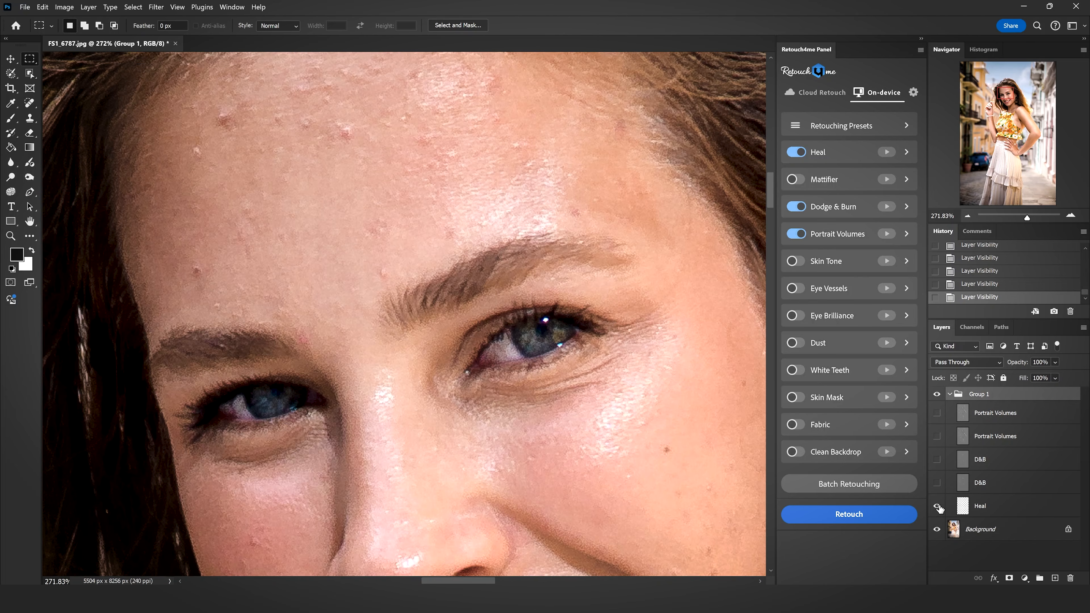
# - Compare the Heal and lower D&B layers on the forehead and eyes, and check the whole group's effect on the full-figure view
pyautogui.click(937, 507)
pyautogui.click(936, 507)
pyautogui.click(937, 506)
pyautogui.click(937, 482)
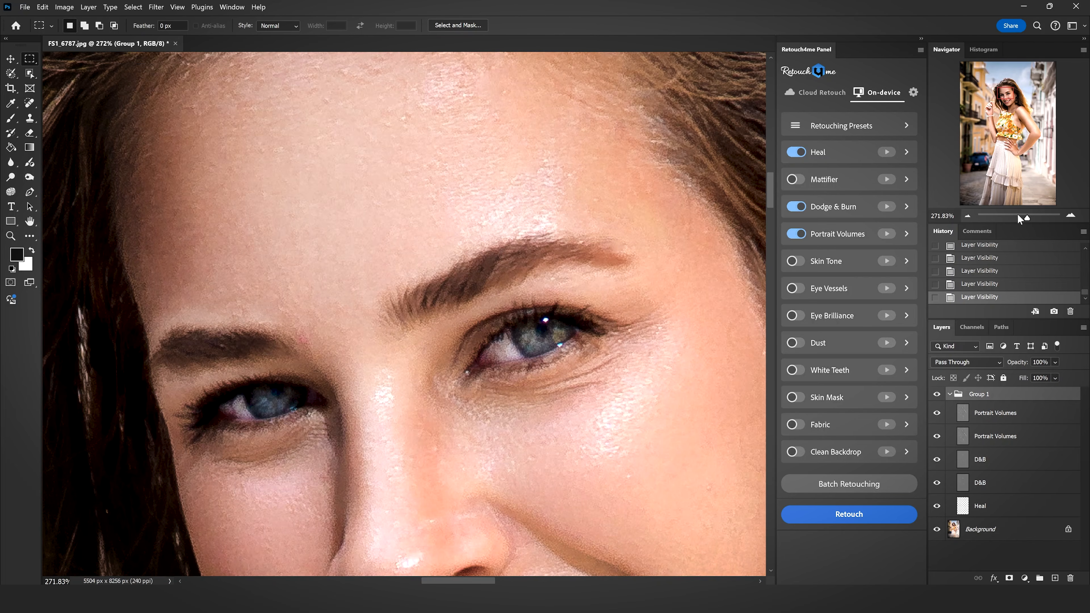
pyautogui.moveTo(1025, 218); pyautogui.dragTo(1012, 217)
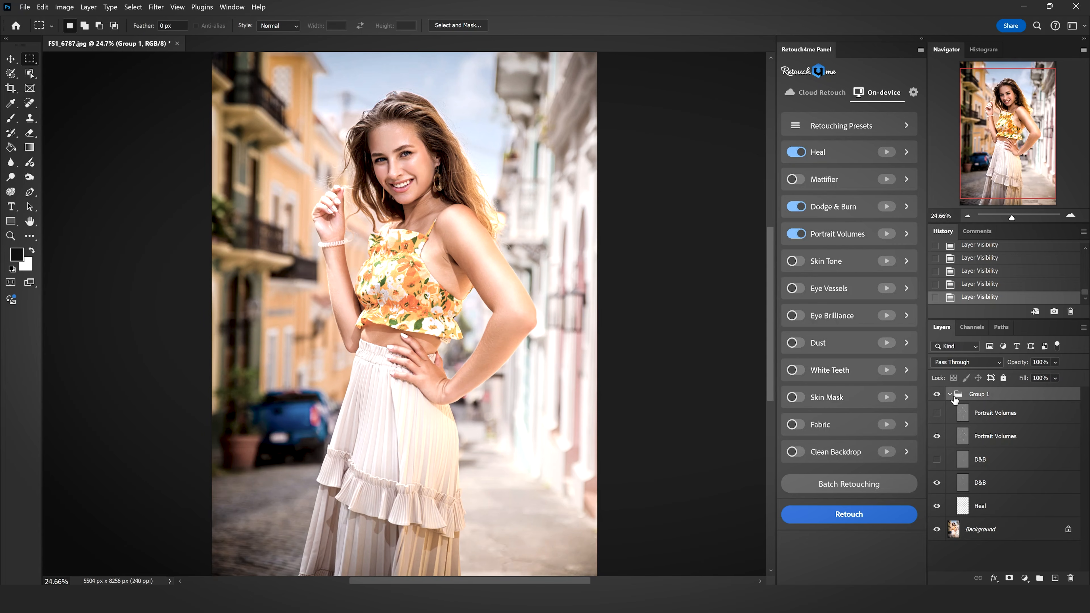
pyautogui.click(937, 395)
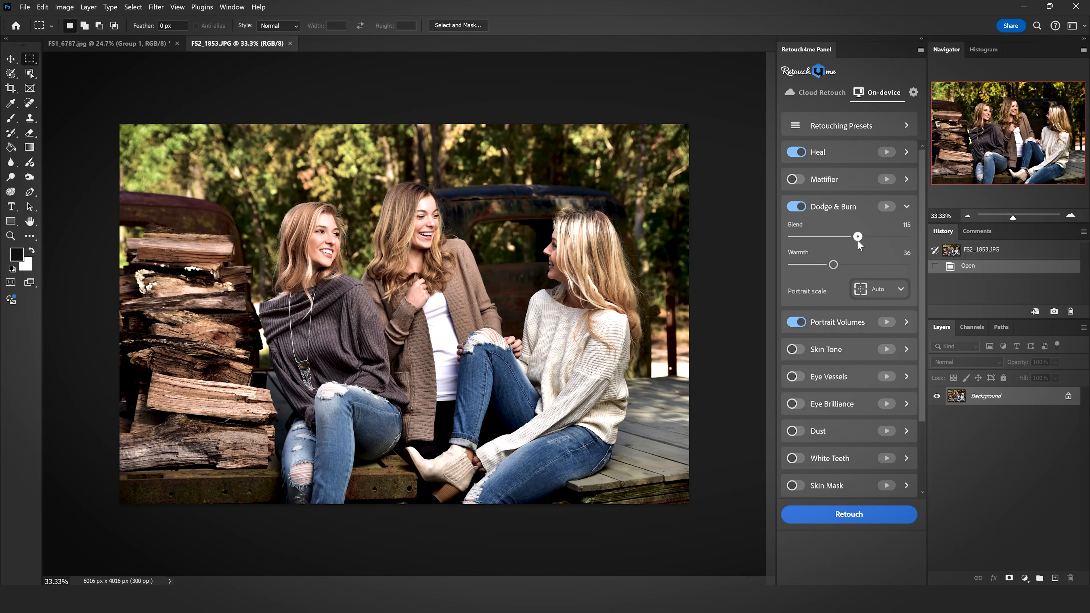
# - Check the Dodge & Burn and Portrait Volumes settings for FS2_1853.JPG, enable Fabric with a Blend of 102, and run the retouch
pyautogui.click(907, 207)
pyautogui.click(901, 235)
pyautogui.click(888, 234)
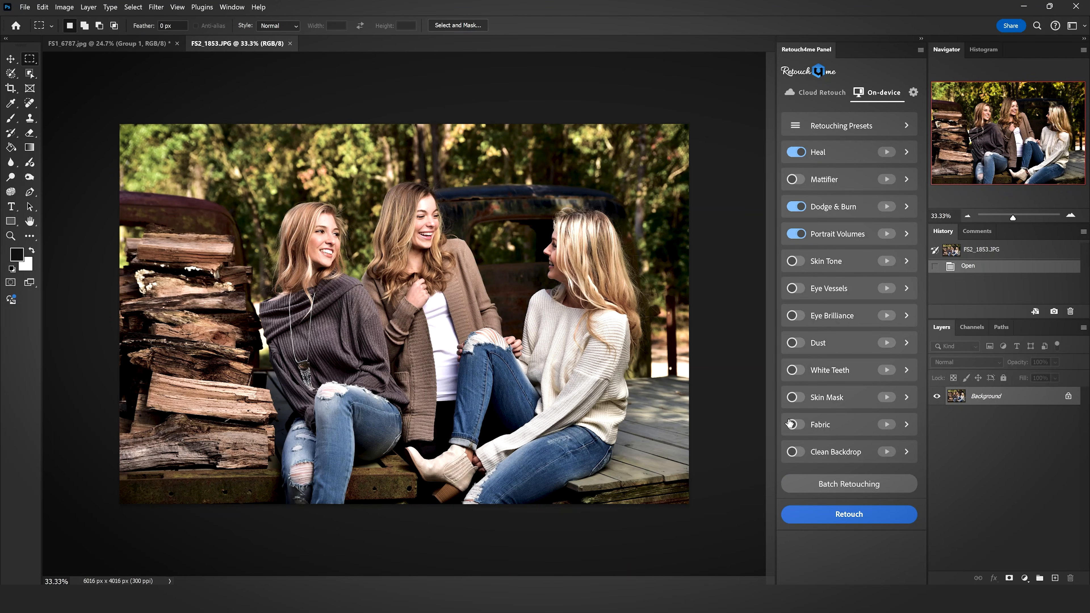
pyautogui.click(799, 426)
pyautogui.click(906, 426)
pyautogui.moveTo(855, 455); pyautogui.dragTo(851, 455)
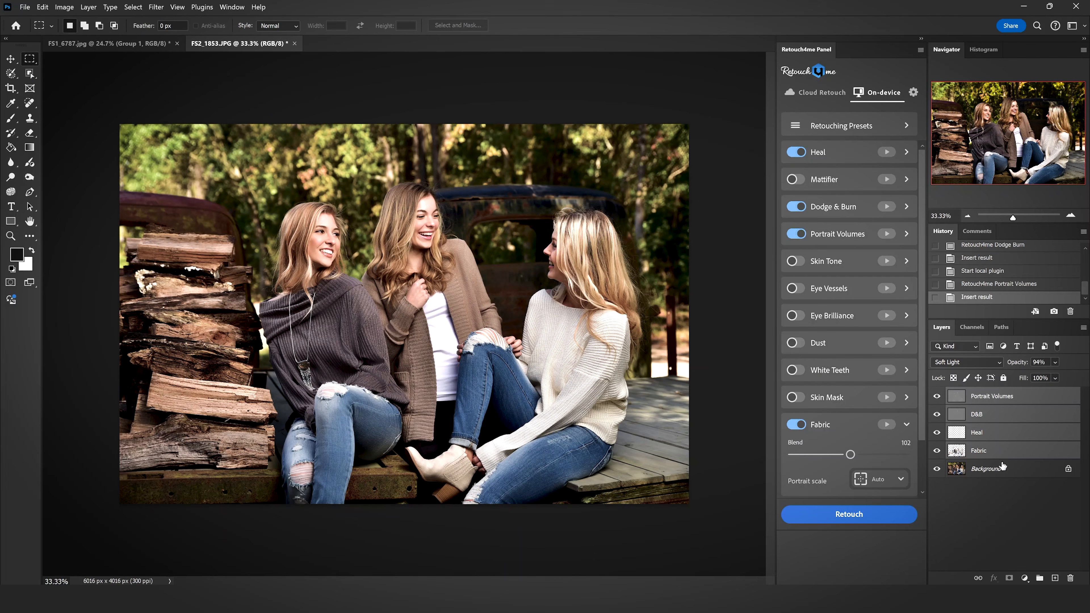
# - Group the Fabric, Heal, D&B and Portrait Volumes layers, and toggle the group to compare with the original photo
pyautogui.click(1040, 578)
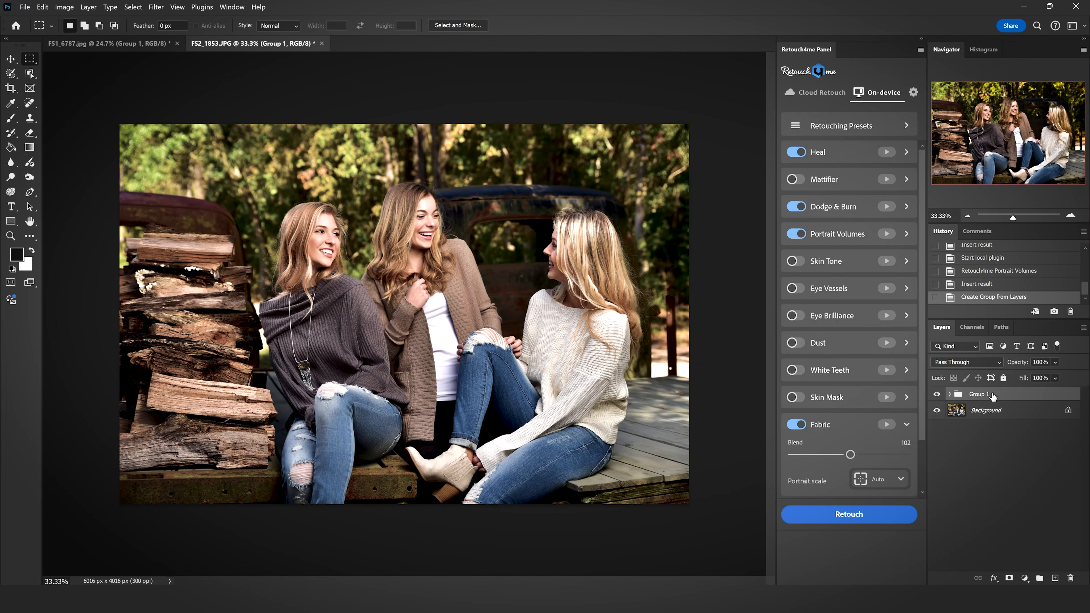
pyautogui.click(938, 394)
pyautogui.click(937, 395)
pyautogui.click(937, 395)
pyautogui.click(937, 396)
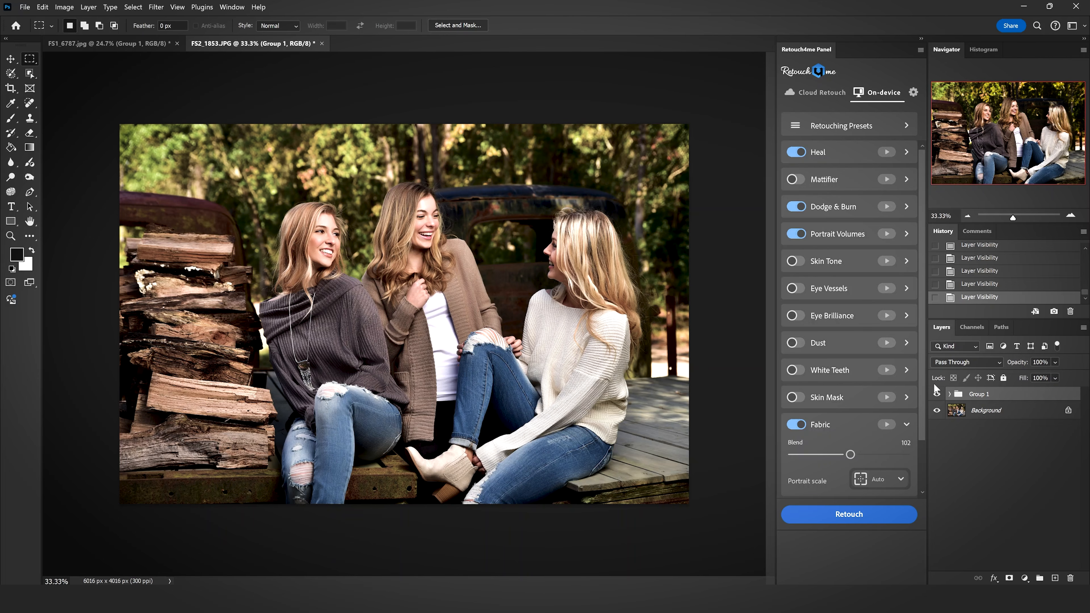
pyautogui.click(937, 395)
pyautogui.click(937, 394)
# - Compare the blonde woman's face in profile with and without the retouching group at close range
pyautogui.click(1027, 216)
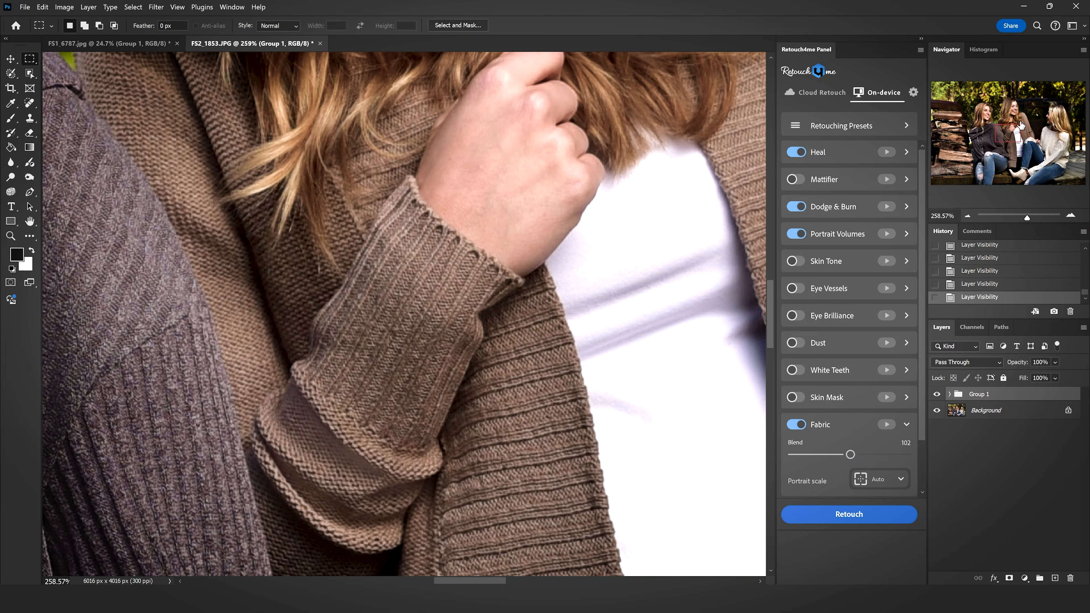
pyautogui.moveTo(1011, 127); pyautogui.dragTo(1056, 112)
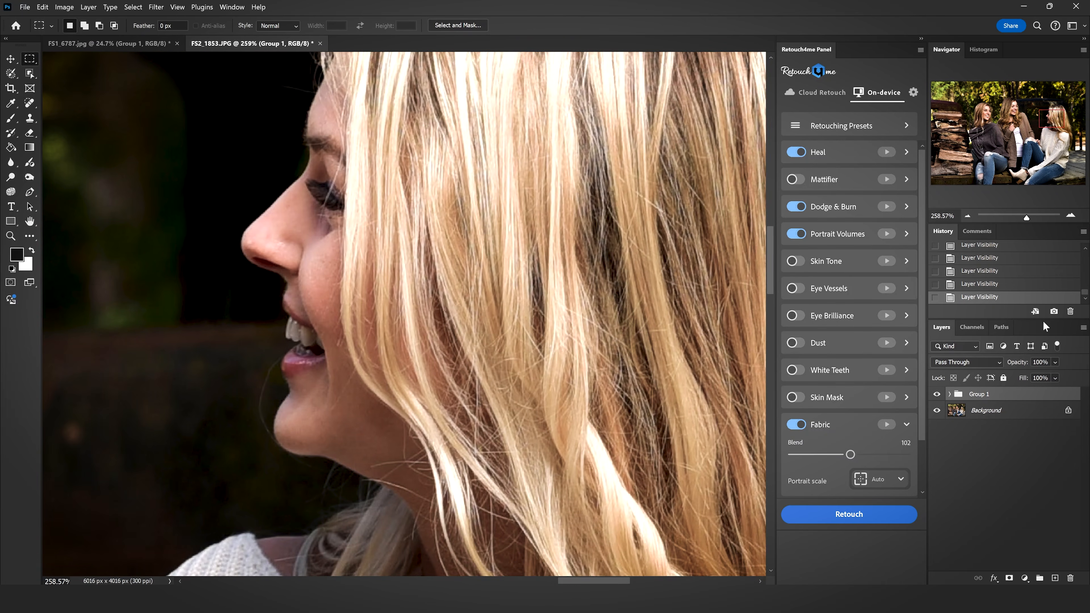
pyautogui.click(937, 394)
pyautogui.click(938, 394)
pyautogui.click(938, 395)
pyautogui.click(937, 394)
# - Toggle the retouching group repeatedly to examine the skin changes on the laughing middle woman's face
pyautogui.moveTo(1047, 118); pyautogui.dragTo(1011, 110)
pyautogui.click(937, 395)
pyautogui.click(937, 395)
pyautogui.click(937, 396)
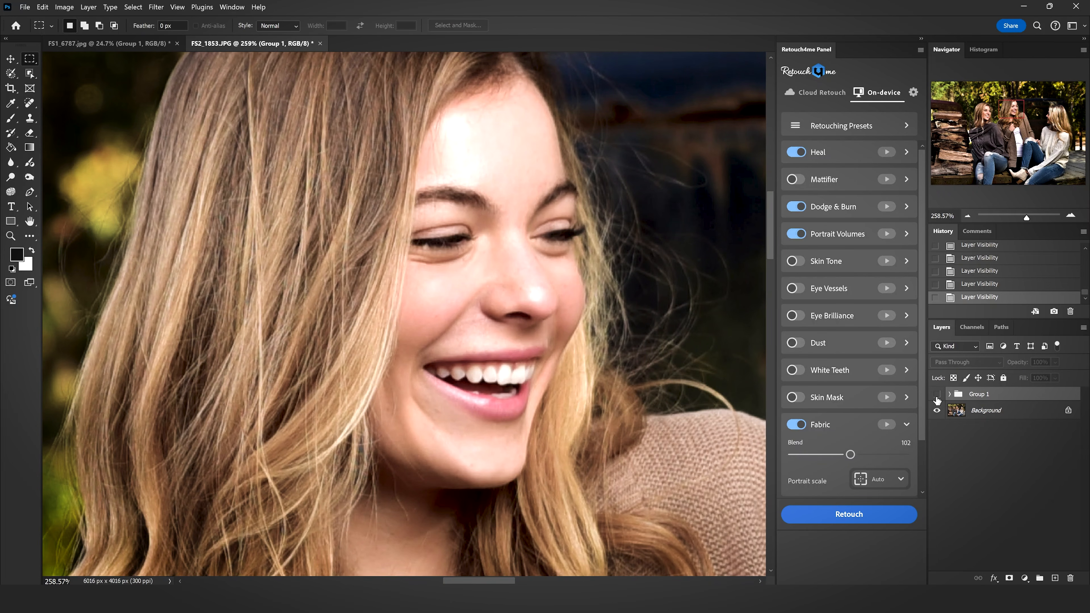
pyautogui.click(937, 395)
pyautogui.click(937, 395)
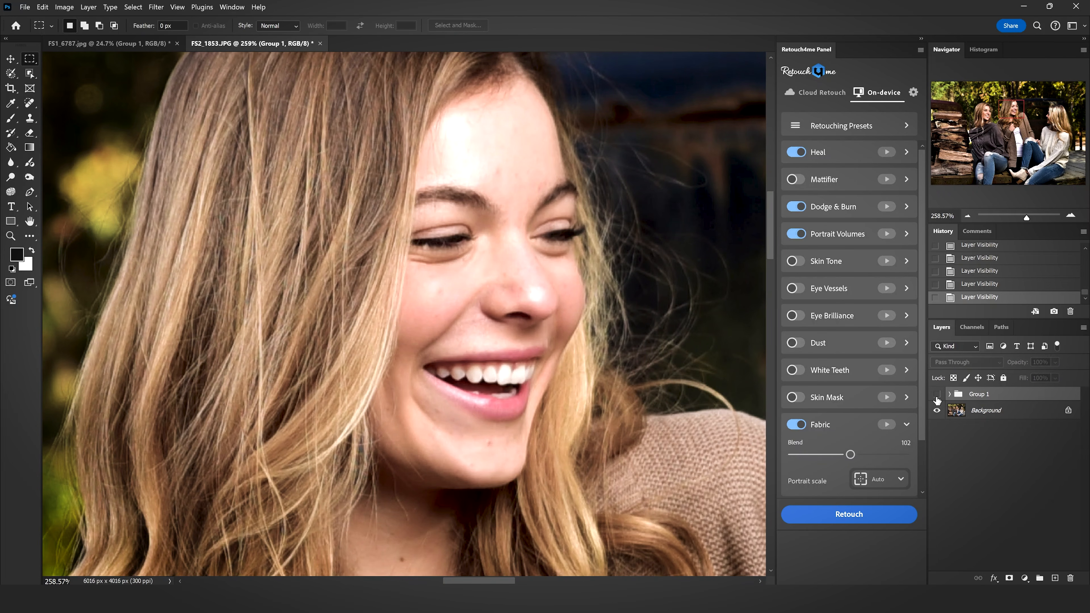
pyautogui.click(936, 395)
pyautogui.click(937, 395)
pyautogui.click(937, 395)
pyautogui.click(937, 395)
pyautogui.click(937, 395)
# - Examine the face of the woman nearest the woodpile with the retouching group on and off
pyautogui.moveTo(1017, 101); pyautogui.dragTo(989, 103)
pyautogui.click(937, 394)
pyautogui.click(937, 395)
pyautogui.click(937, 395)
pyautogui.click(936, 394)
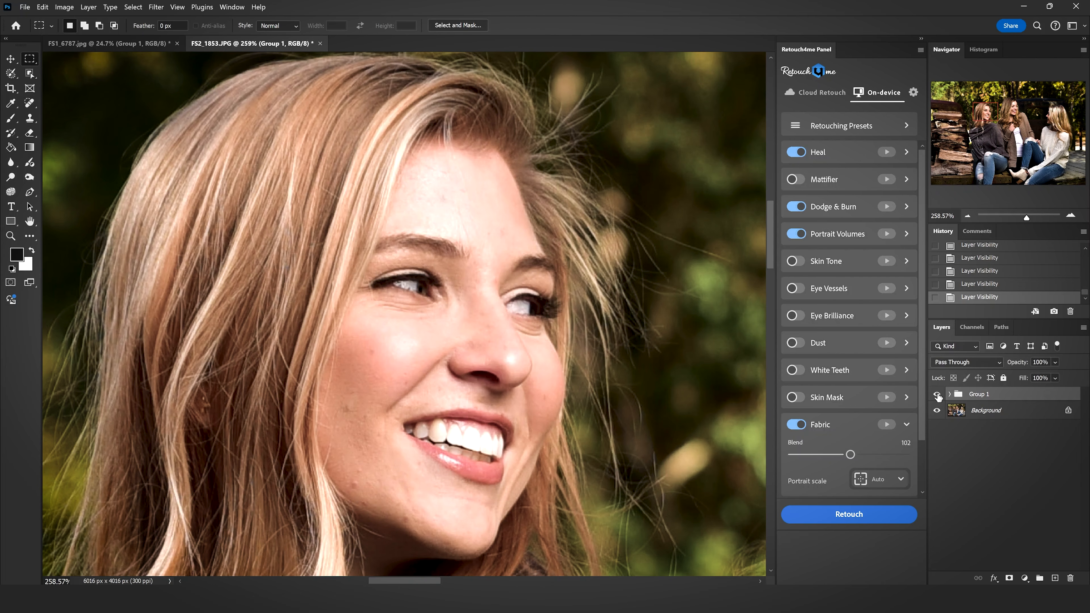
pyautogui.click(937, 394)
pyautogui.click(936, 395)
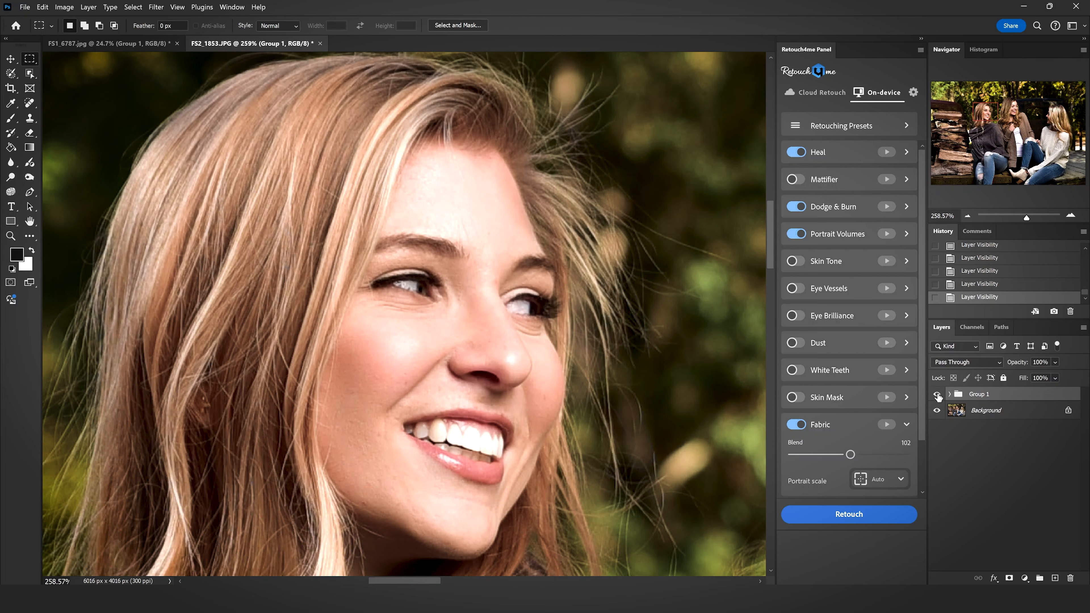
pyautogui.click(937, 395)
pyautogui.click(937, 394)
# - Add a layer mask to Group 1 and brush black over the grey sweater and brown cardigan to hide the retouching there
pyautogui.moveTo(1023, 219); pyautogui.dragTo(1016, 217)
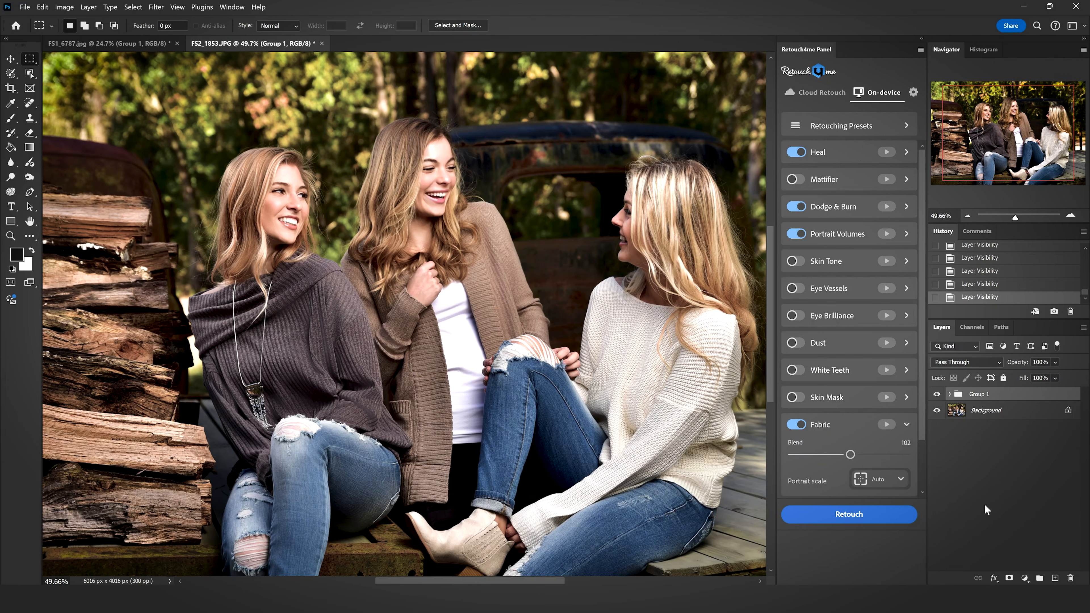
pyautogui.click(1009, 578)
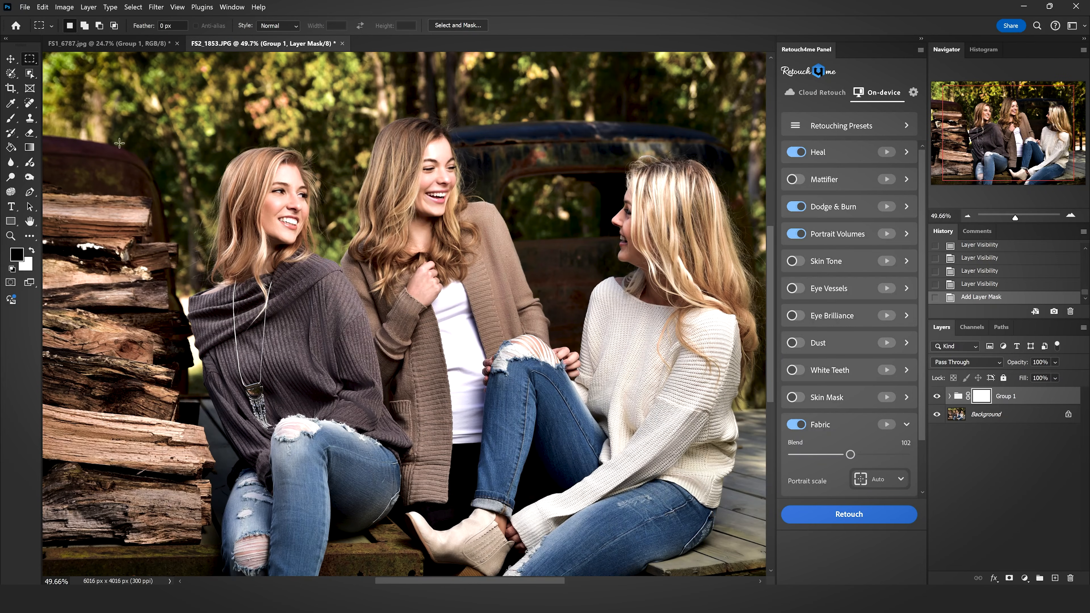
pyautogui.click(11, 118)
pyautogui.click(330, 335)
pyautogui.click(330, 335)
pyautogui.click(330, 335)
pyautogui.click(329, 325)
pyautogui.click(483, 299)
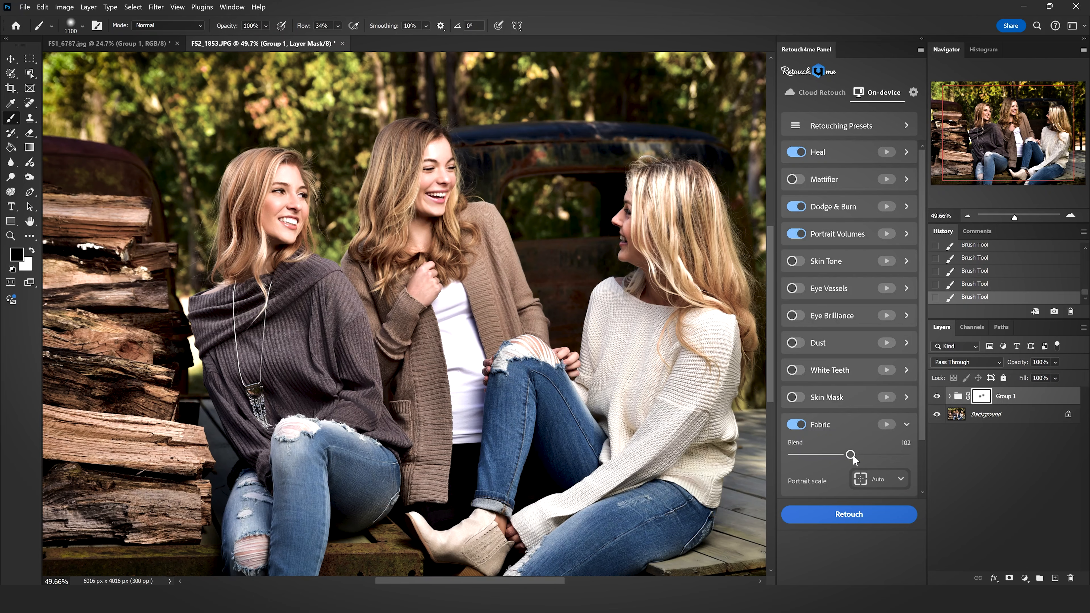
# - Show the Retouching Presets options, open the Batch Retouching folder selection, and cancel it without choosing a folder
pyautogui.scroll(-2, 854, 469)
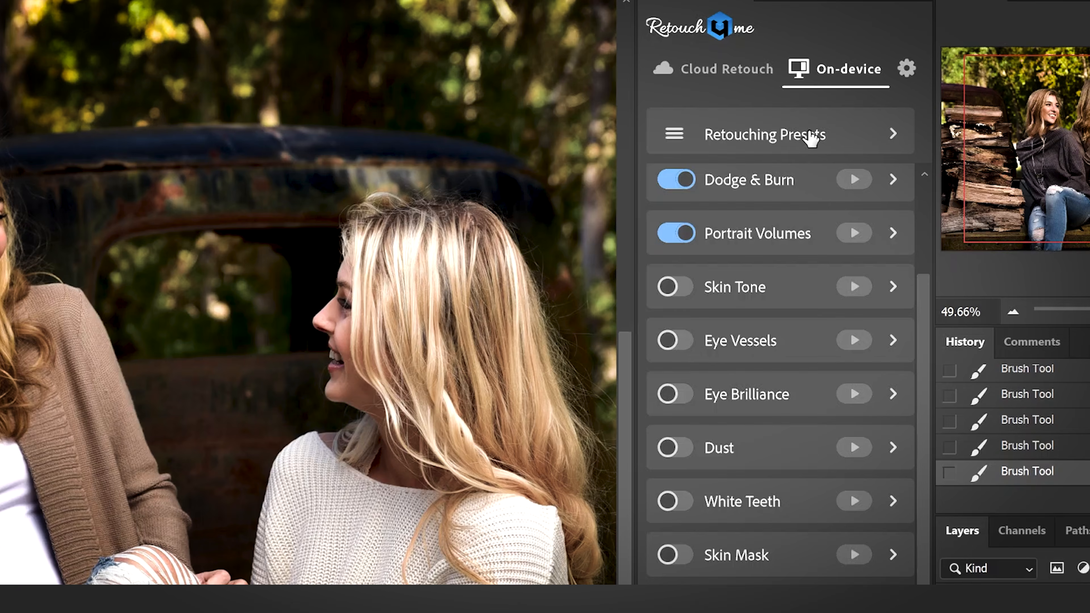
pyautogui.click(863, 128)
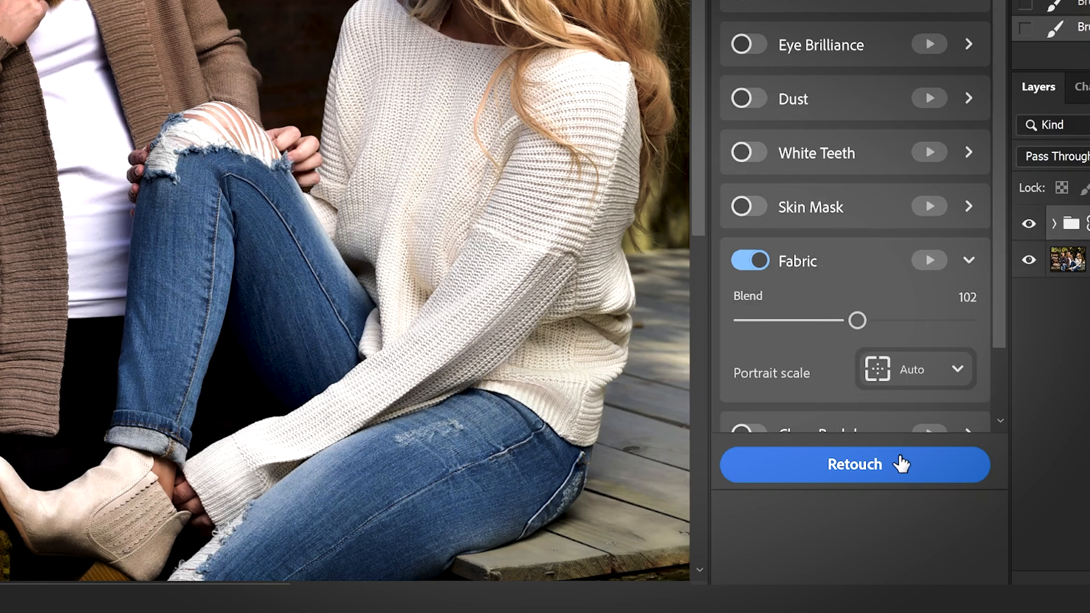
pyautogui.scroll(-3, 901, 463)
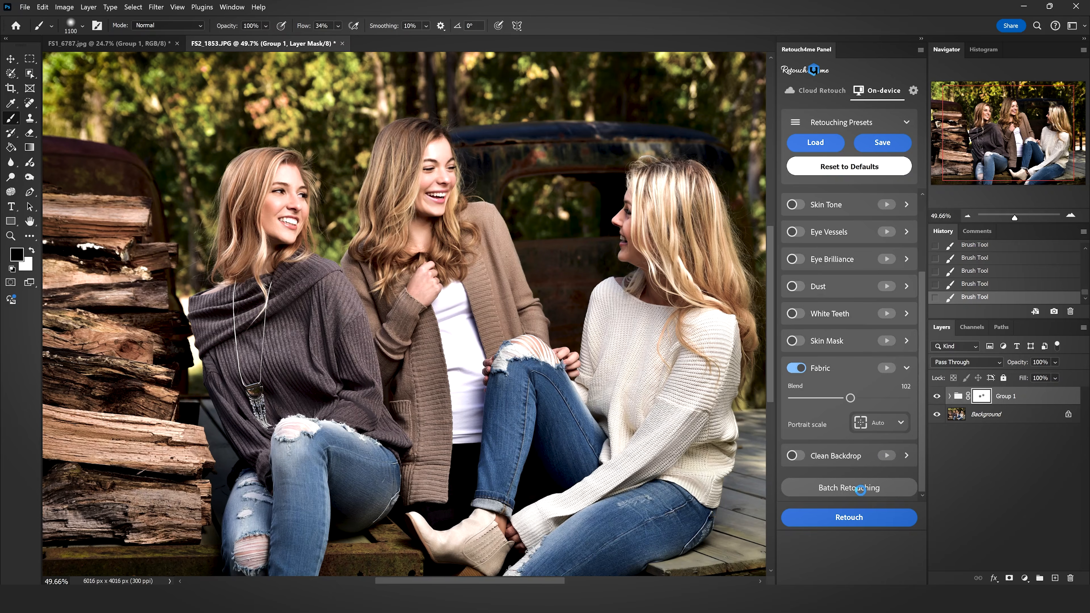
pyautogui.click(876, 411)
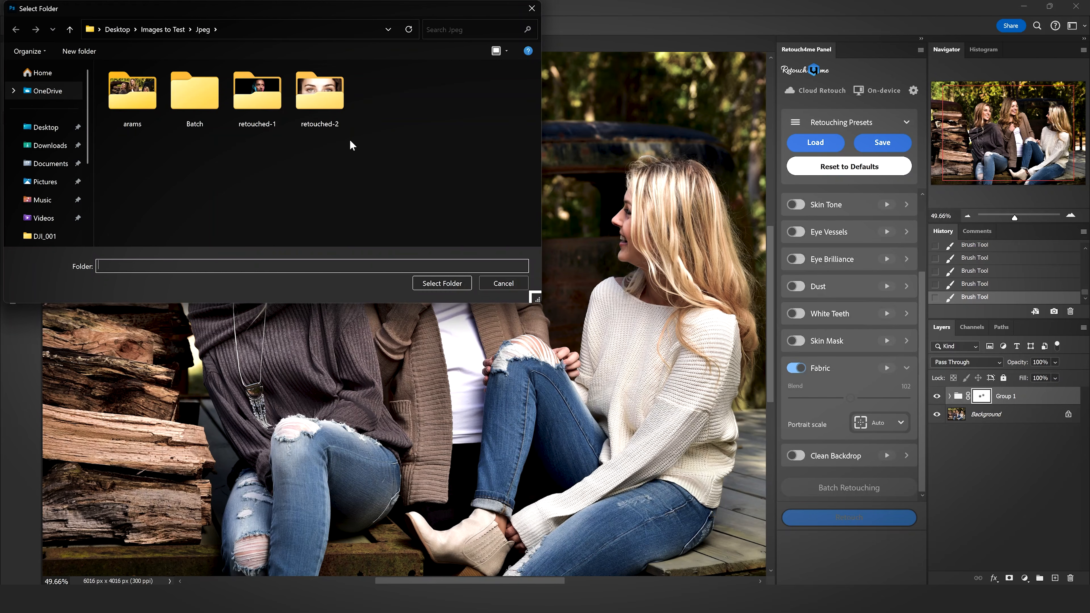
pyautogui.click(509, 288)
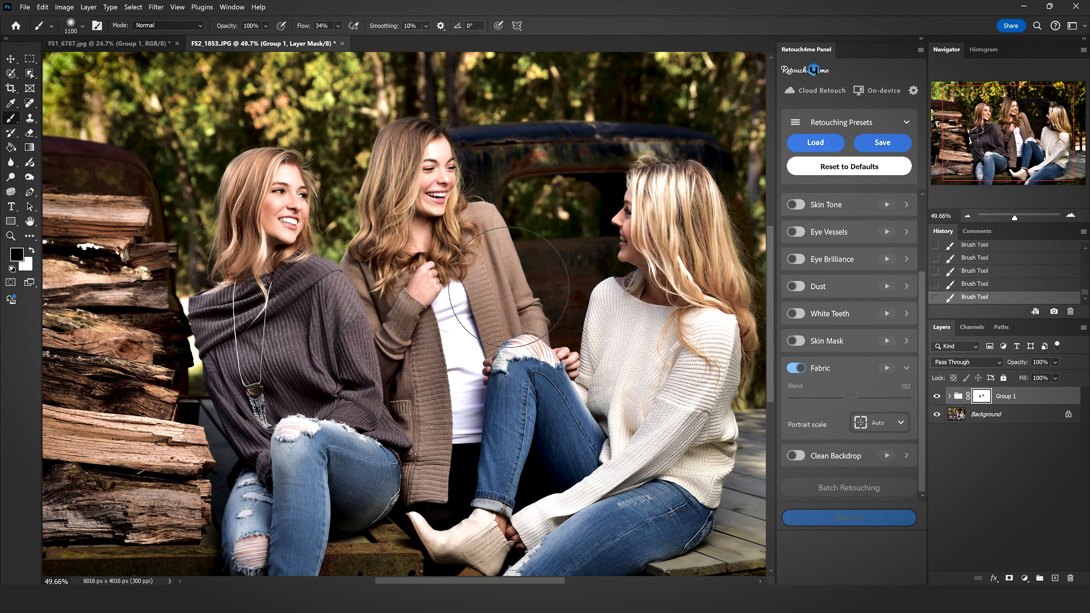
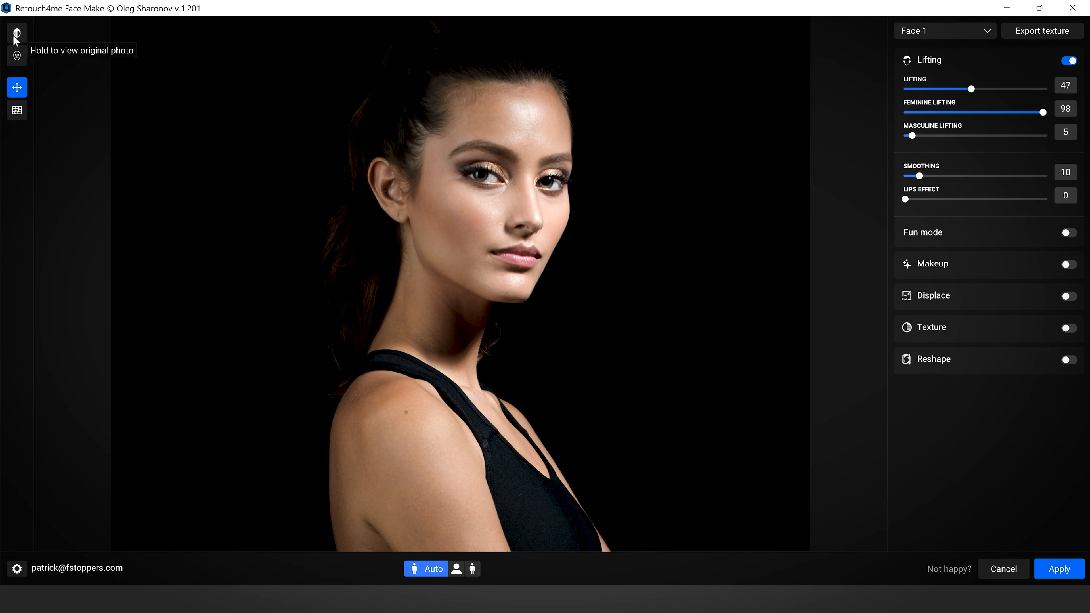
# - Compare the lifted face in Retouch4me Face Make with the original photo
pyautogui.click(15, 38)
pyautogui.click(16, 39)
pyautogui.click(16, 39)
pyautogui.click(16, 39)
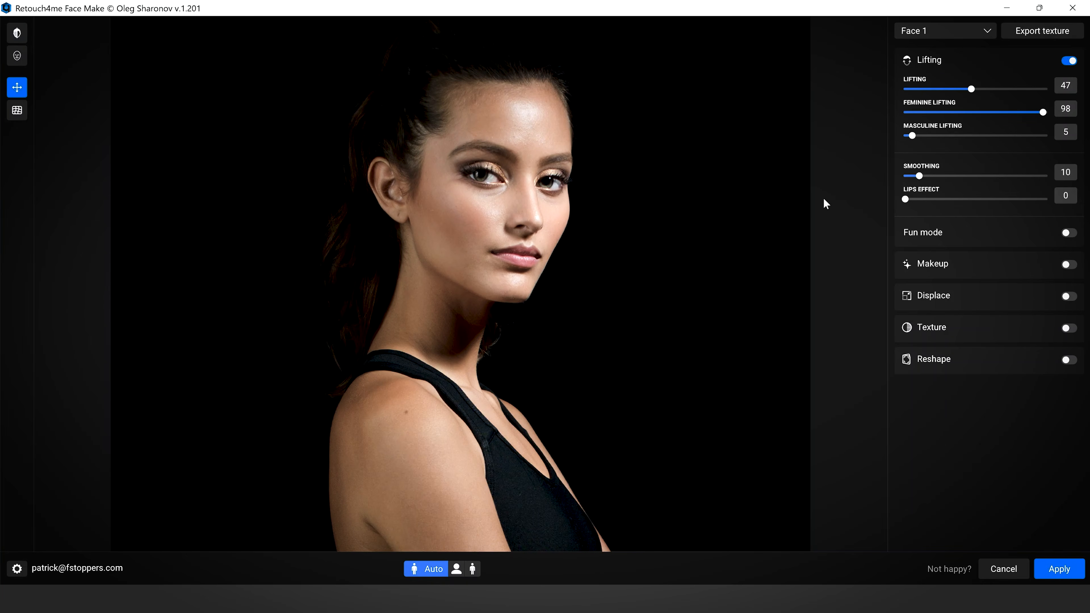
# - Try Fun mode with Lifting at 183, Feminine Lifting at 236 and Masculine Lifting at -198
pyautogui.click(1068, 233)
pyautogui.moveTo(989, 88); pyautogui.dragTo(1030, 112)
pyautogui.moveTo(977, 136); pyautogui.dragTo(929, 136)
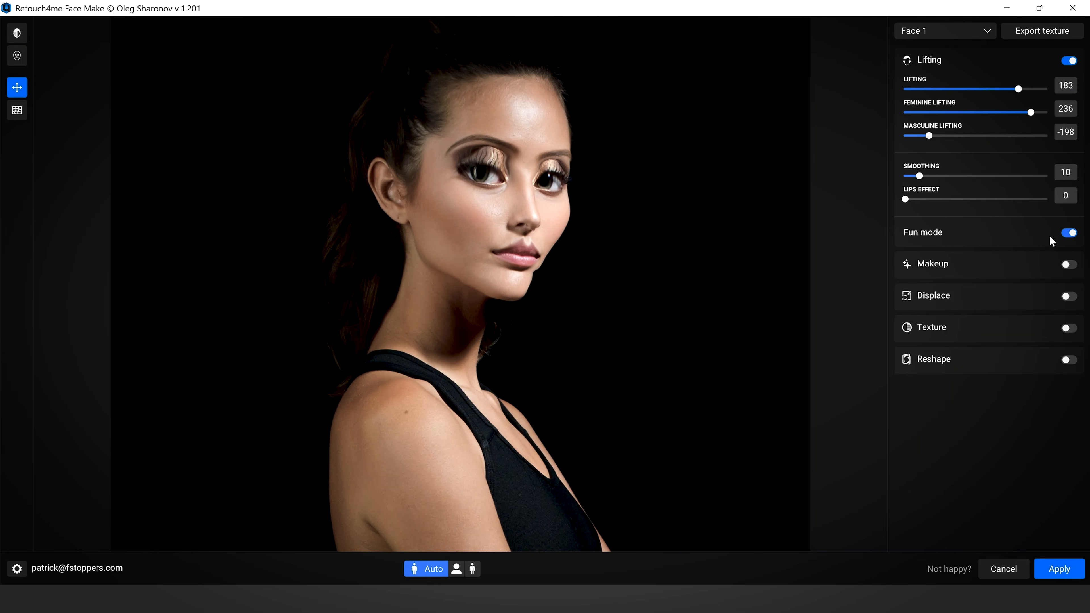
# - Turn off Fun mode and set Lifting to 45, Feminine Lifting to 24 and Masculine Lifting to 0
pyautogui.click(1069, 234)
pyautogui.moveTo(1039, 90); pyautogui.dragTo(938, 114)
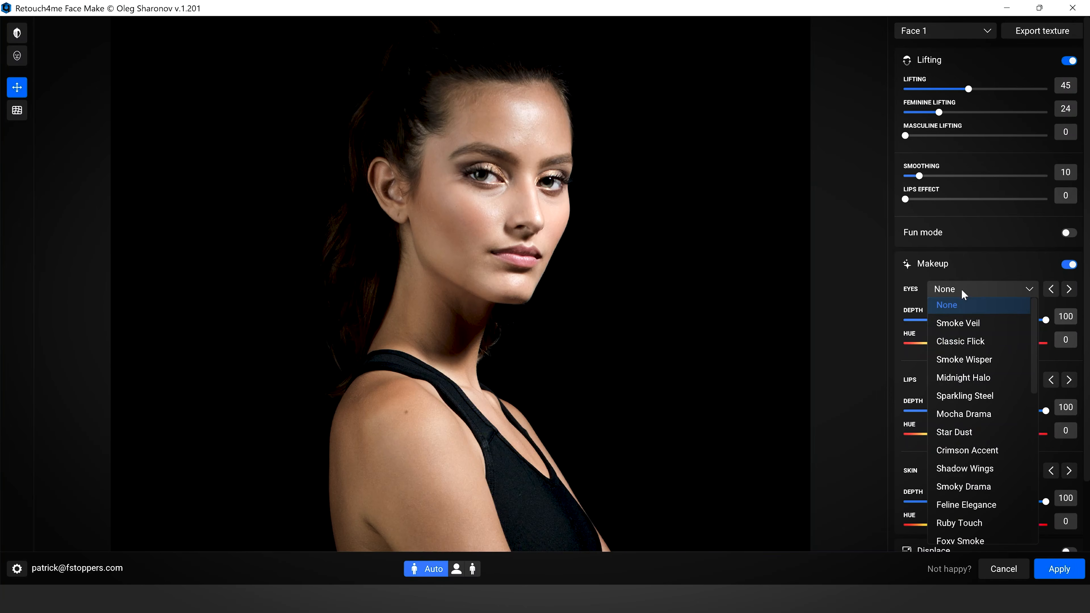
# - Preview the Smoke Veil, Classic Flick and Midnight Halo eye makeup styles, and select Star Dust
pyautogui.click(963, 322)
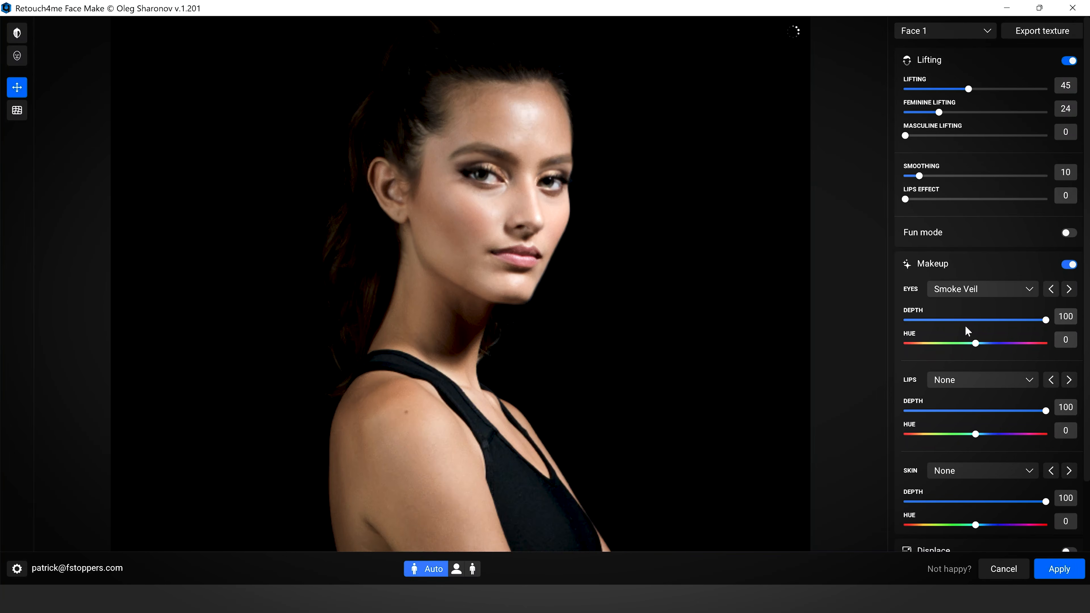
pyautogui.click(968, 290)
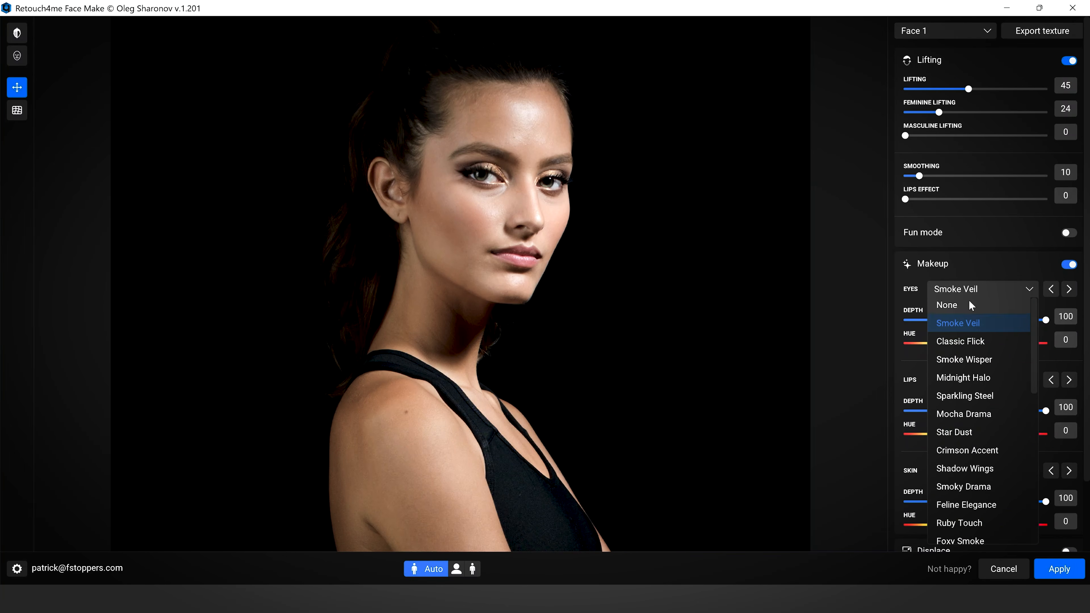
pyautogui.click(966, 340)
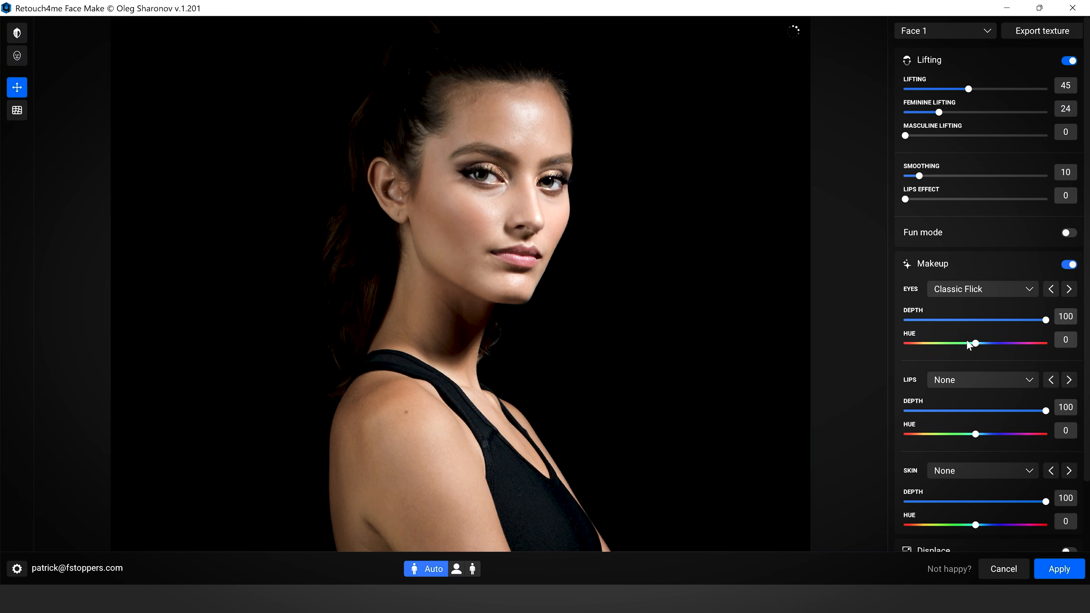
pyautogui.click(970, 290)
pyautogui.click(969, 376)
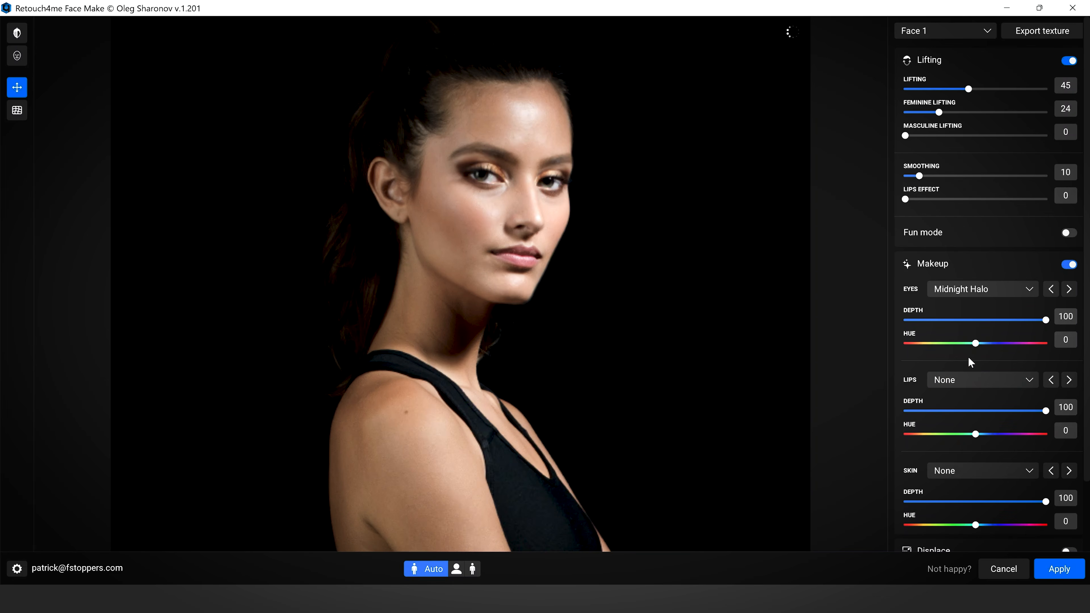
pyautogui.click(975, 290)
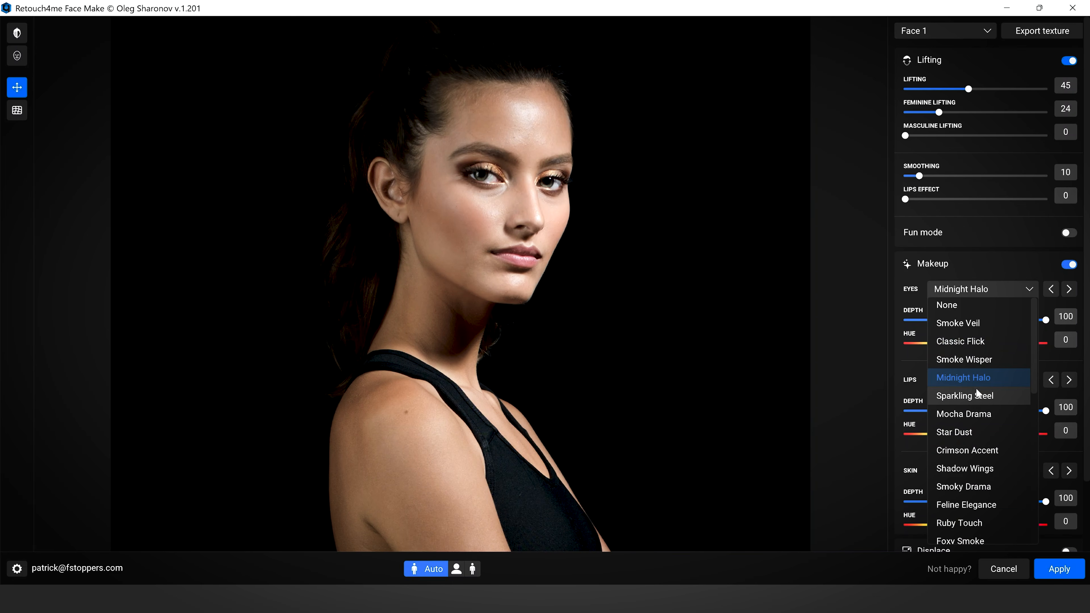
pyautogui.click(975, 433)
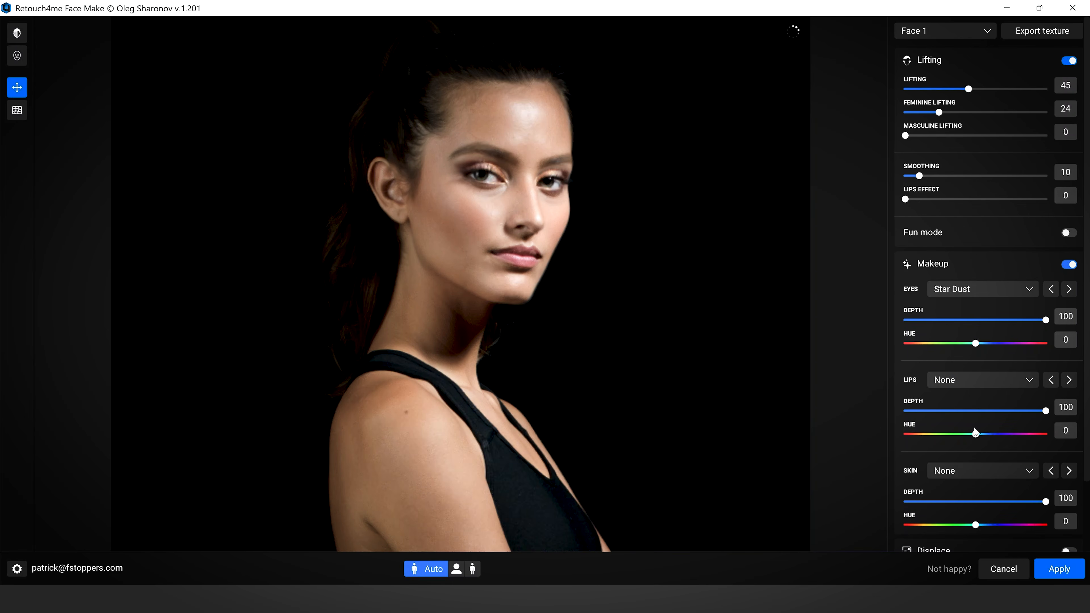
# - Preview the Smoky Drama and Feline Elegance eye makeup styles, then select Ruby Touch and set its depth to 47
pyautogui.click(987, 290)
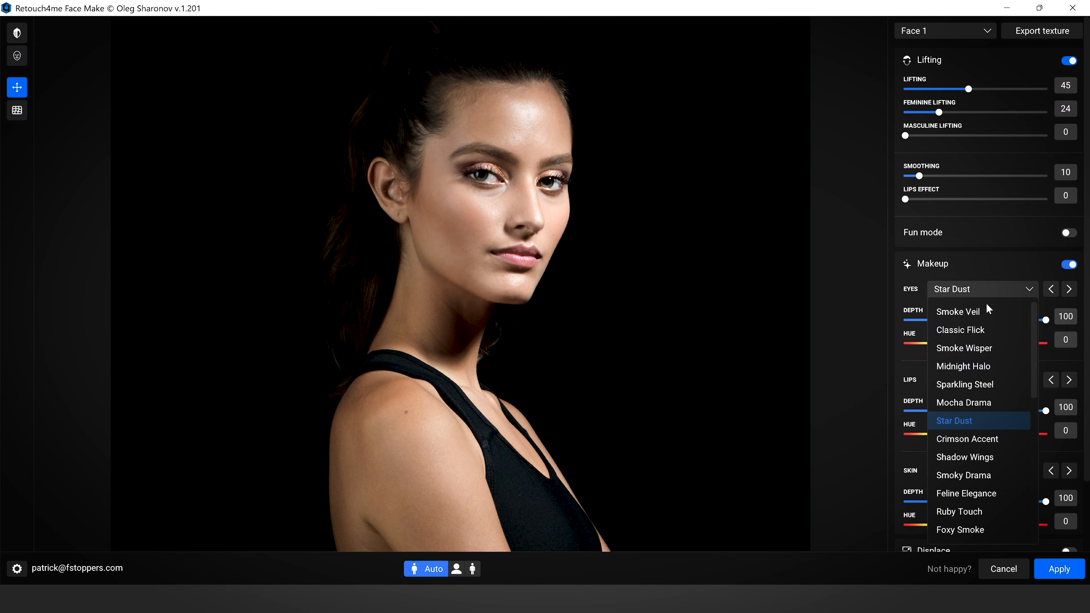
pyautogui.click(981, 474)
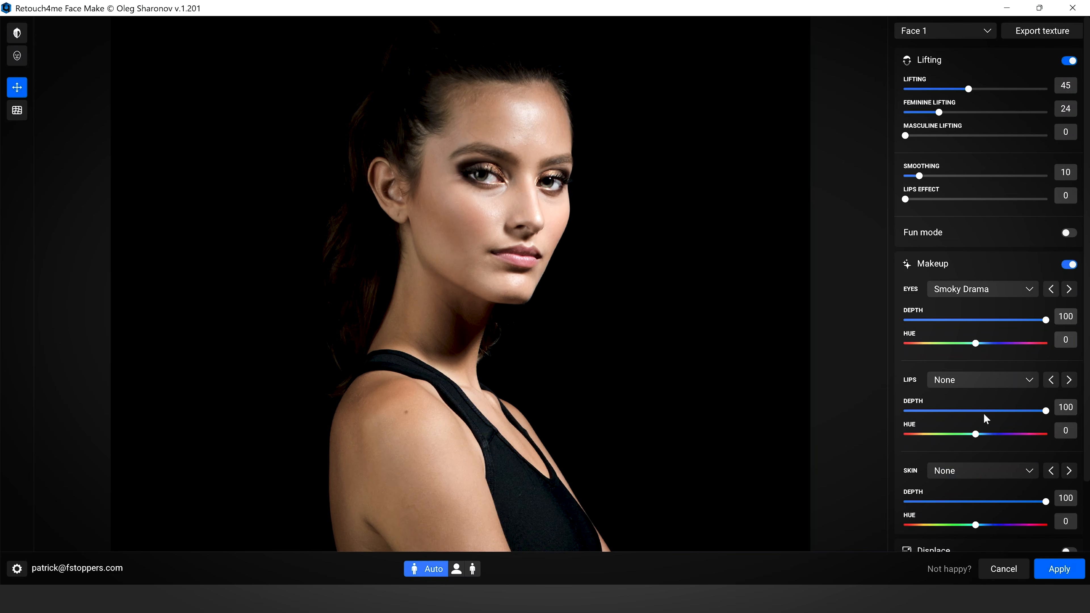
pyautogui.click(974, 290)
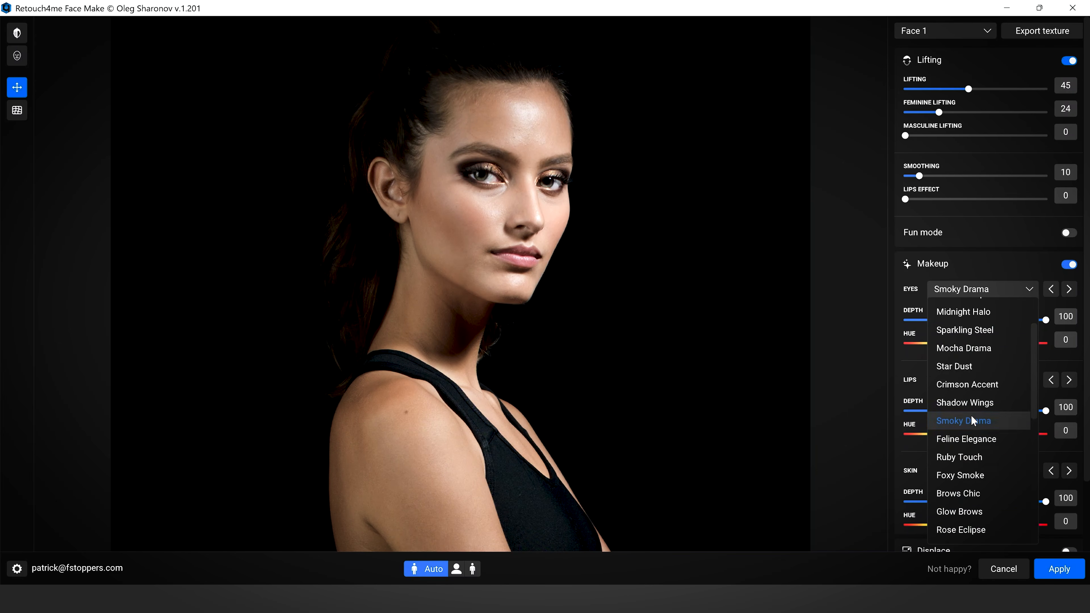
pyautogui.click(972, 437)
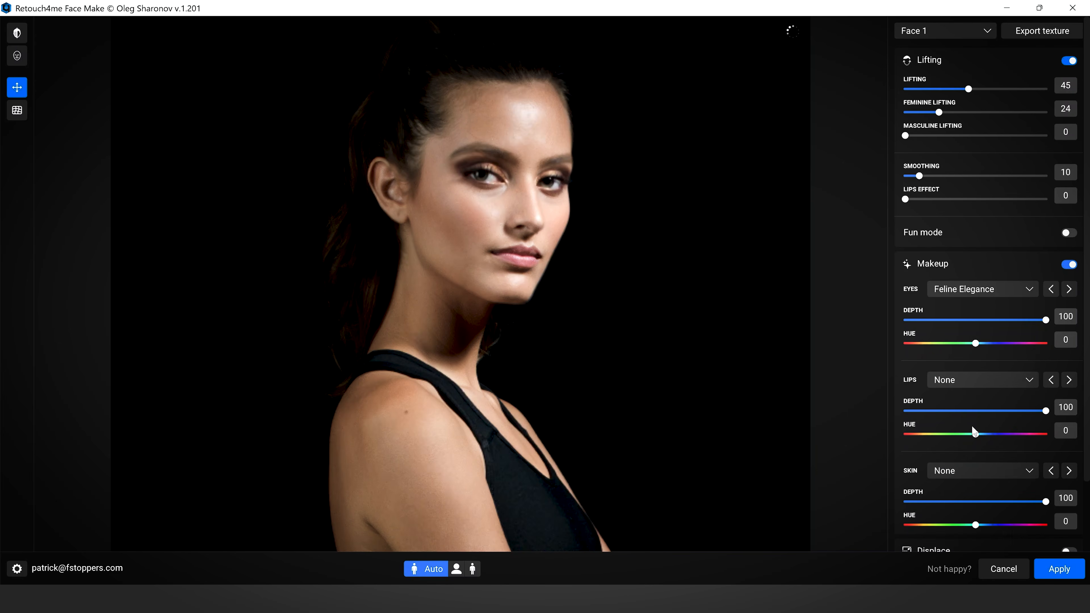
pyautogui.click(995, 288)
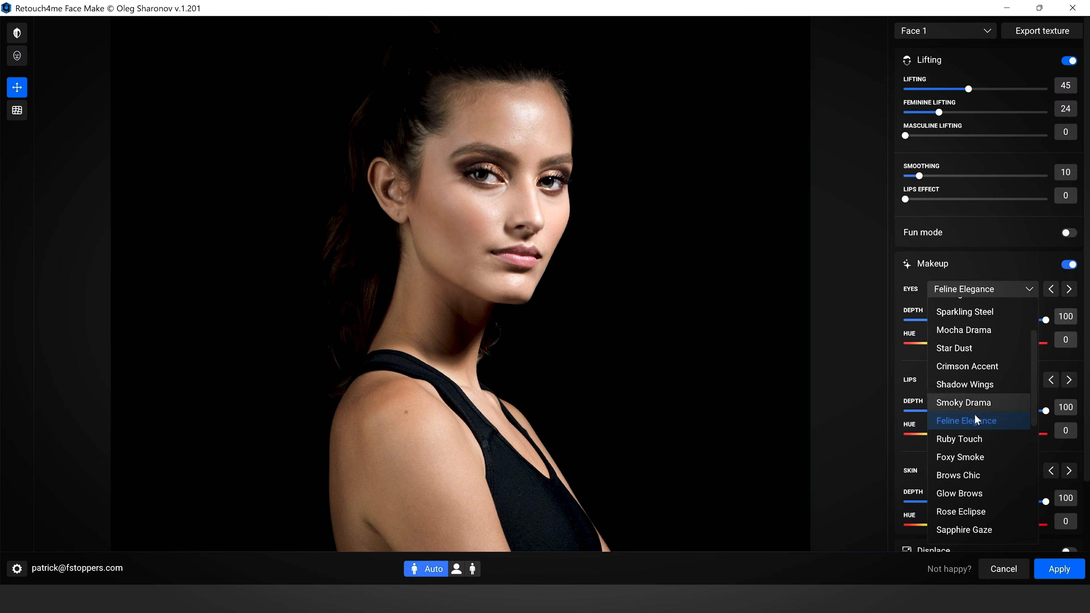
pyautogui.click(970, 437)
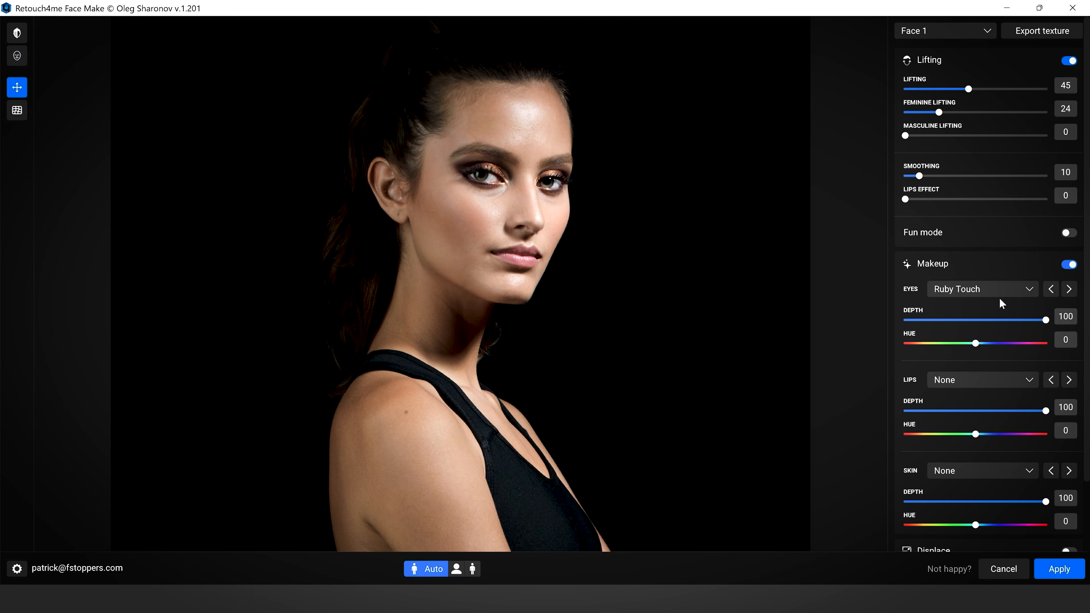
pyautogui.moveTo(1015, 318); pyautogui.dragTo(973, 322)
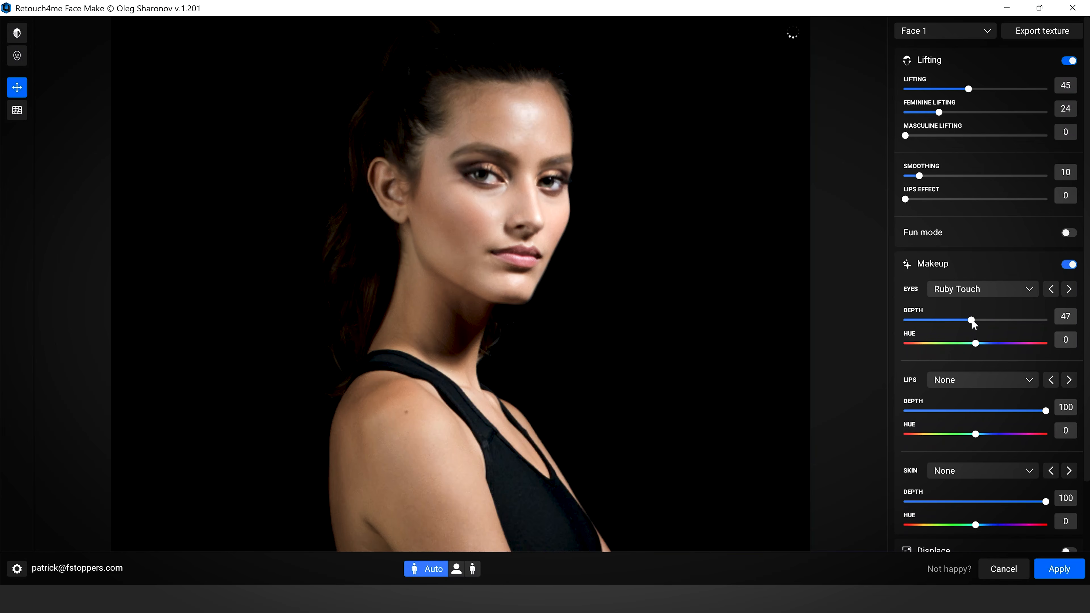
# - Apply the Heartbeat lip makeup and set its depth to 37
pyautogui.click(998, 377)
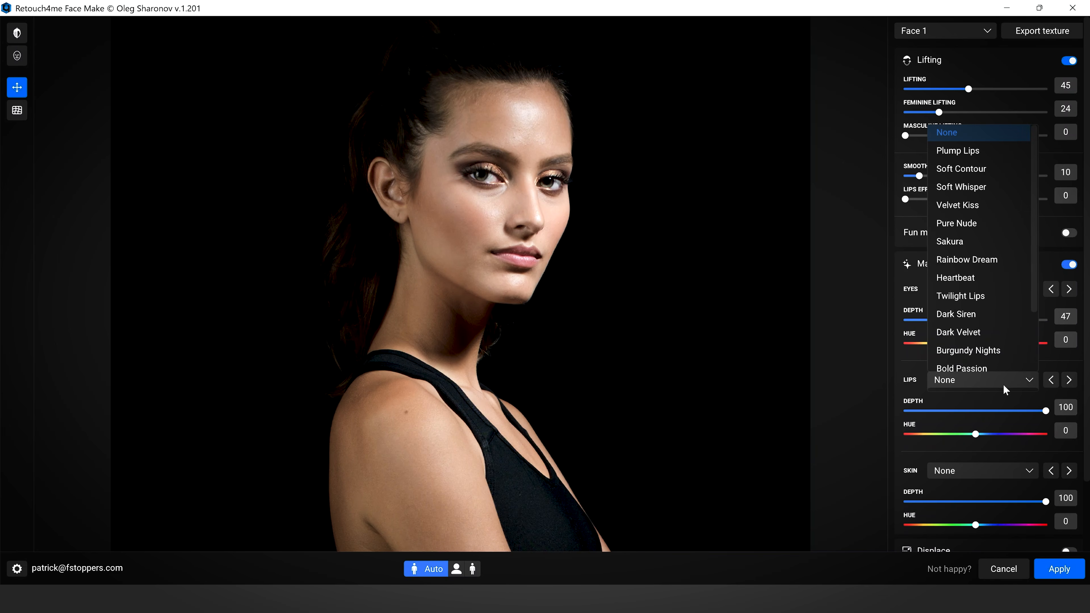
pyautogui.click(981, 279)
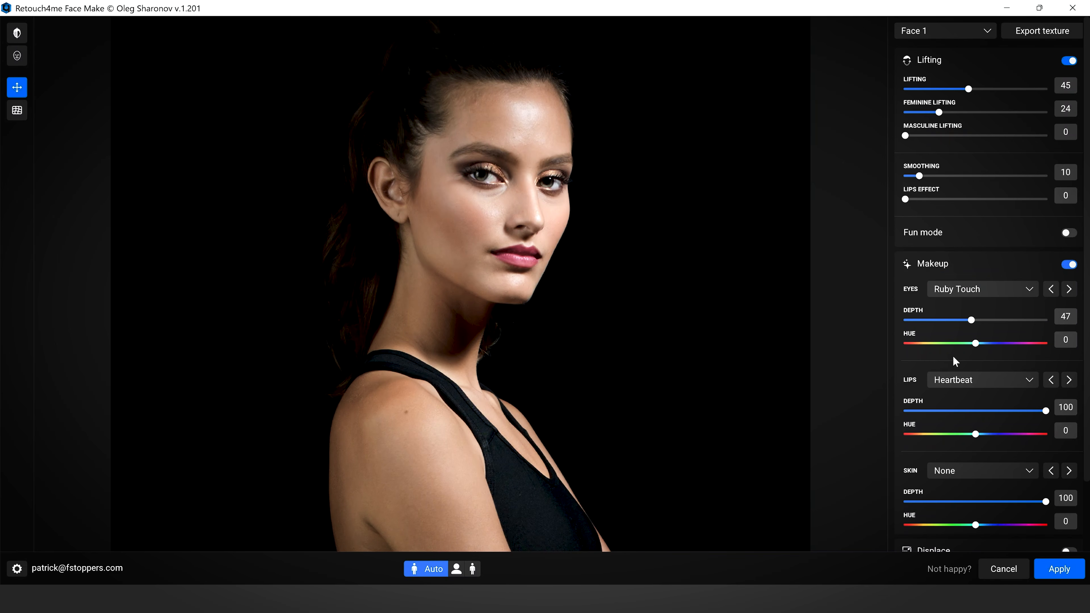
pyautogui.scroll(-2, 1077, 292)
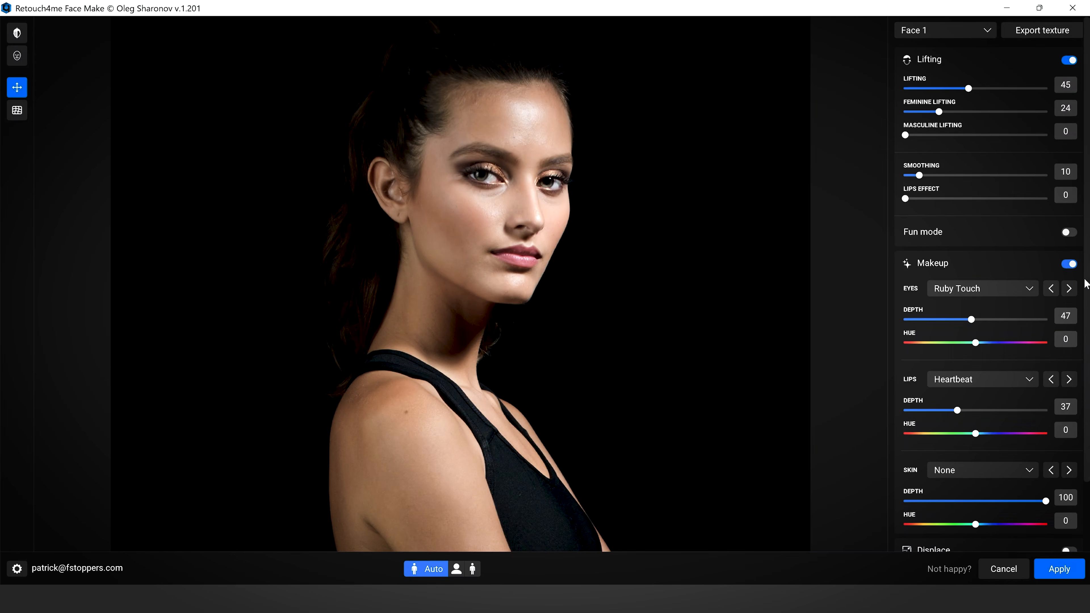
# - Preview the Soft Rose, Sunset Glow and Nature Touch skin makeup on the face, and change the lip makeup to Aquatic
pyautogui.scroll(-3, 1081, 312)
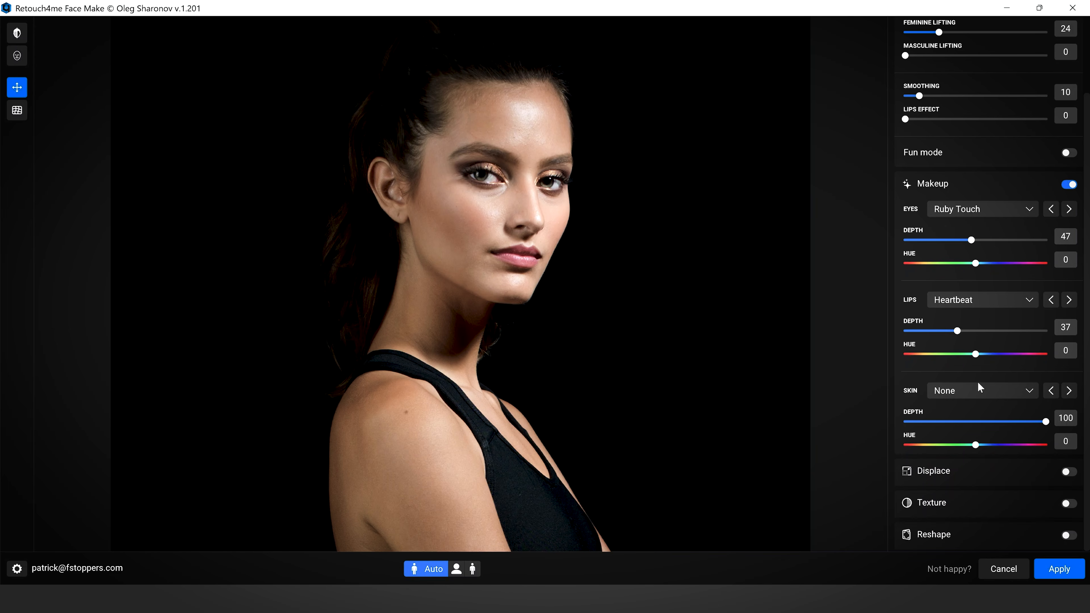
pyautogui.click(978, 390)
pyautogui.click(990, 266)
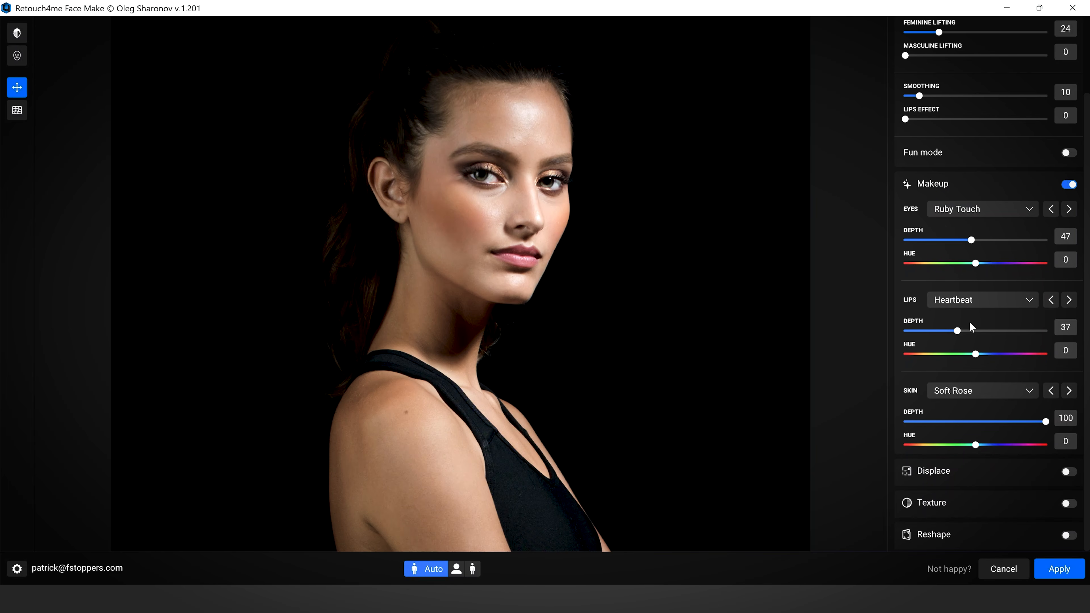
pyautogui.click(975, 302)
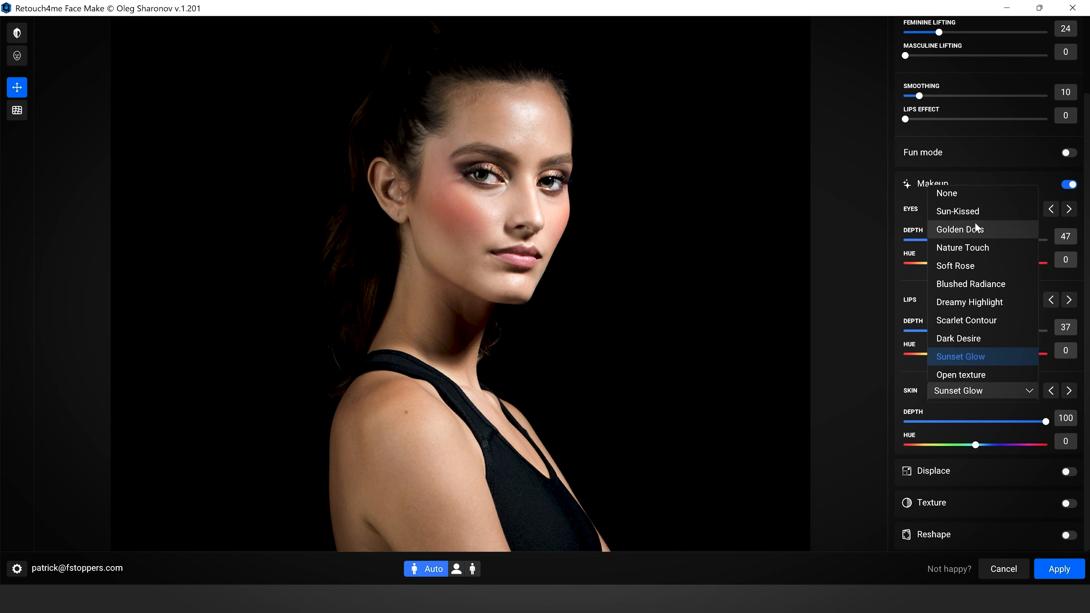
pyautogui.click(977, 248)
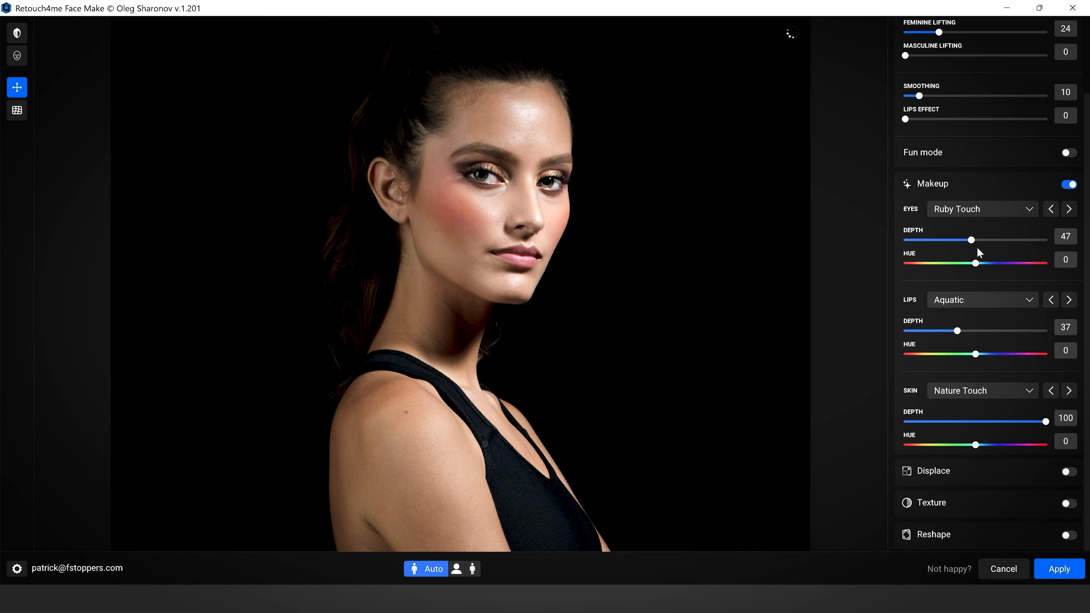
pyautogui.scroll(2, 496, 206)
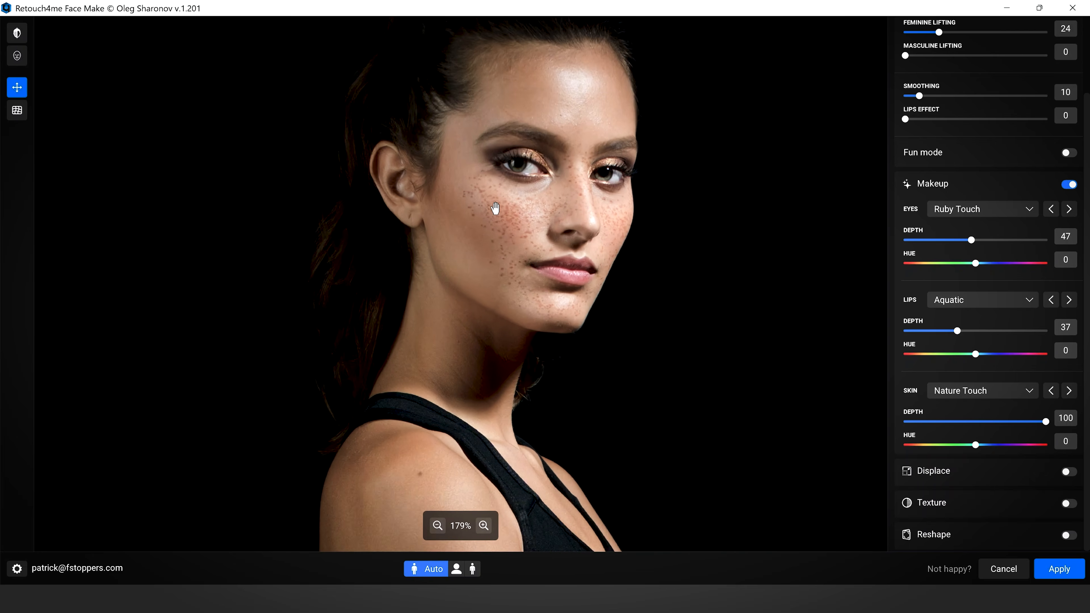
pyautogui.scroll(4, 496, 208)
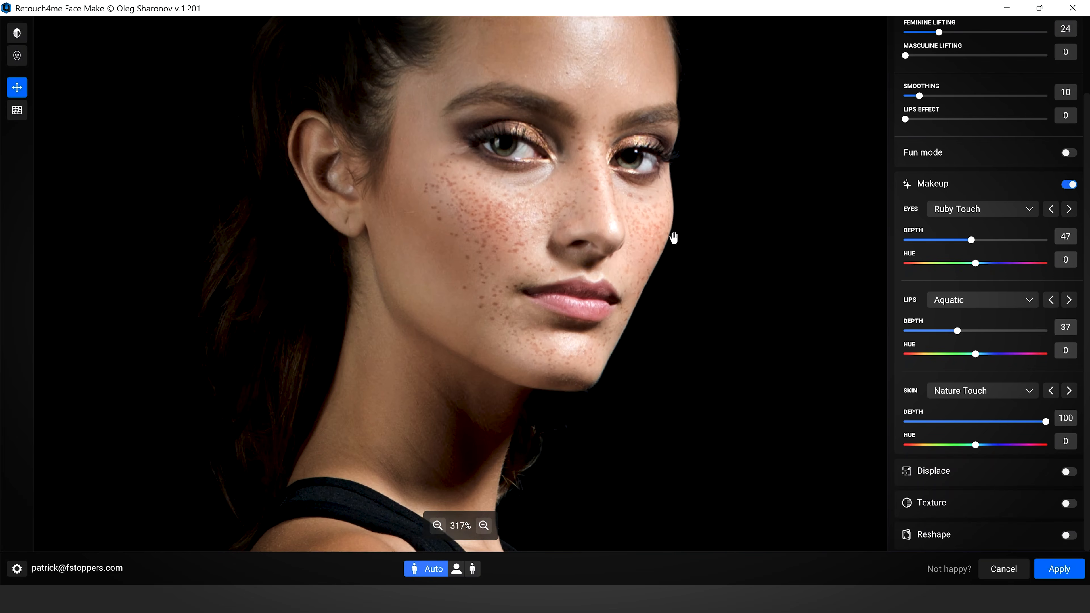
# - Preview the Golden Dots skin makeup, select Sun-Kissed instead and set its depth to 45
pyautogui.click(1003, 208)
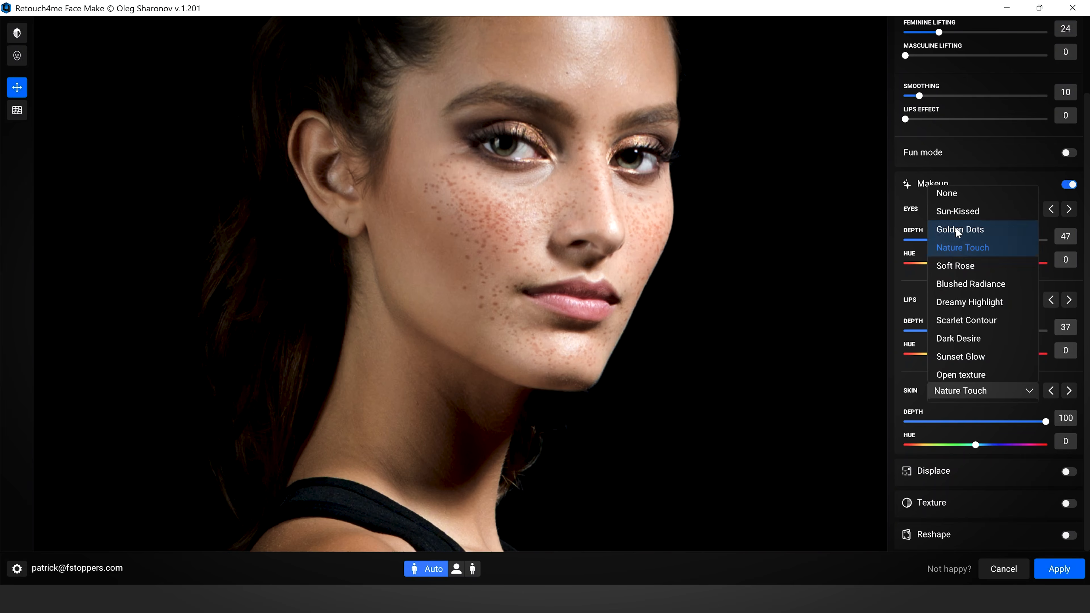
pyautogui.click(955, 227)
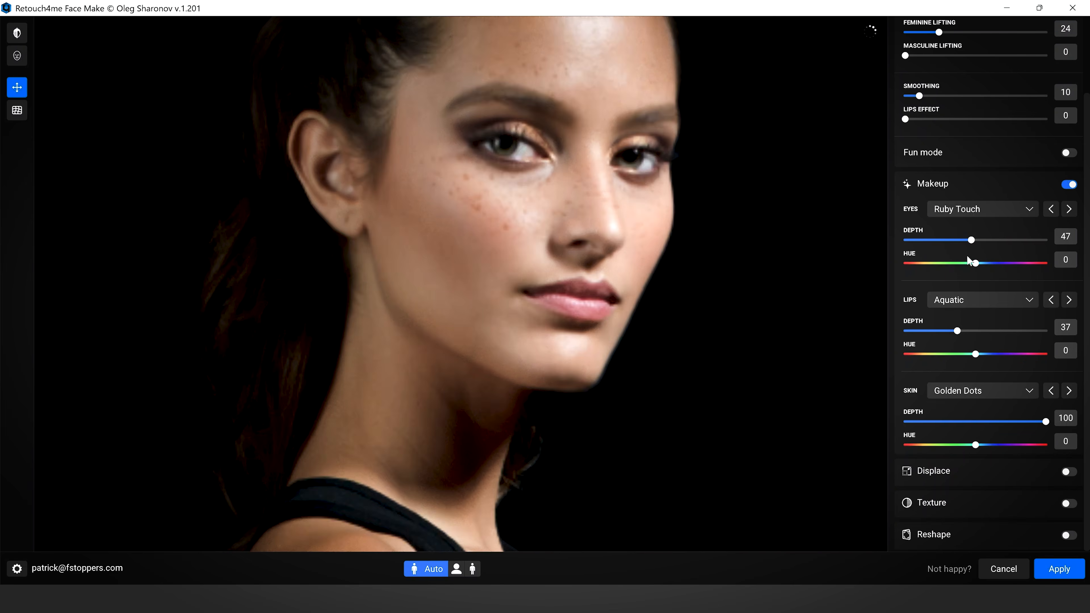
pyautogui.click(973, 389)
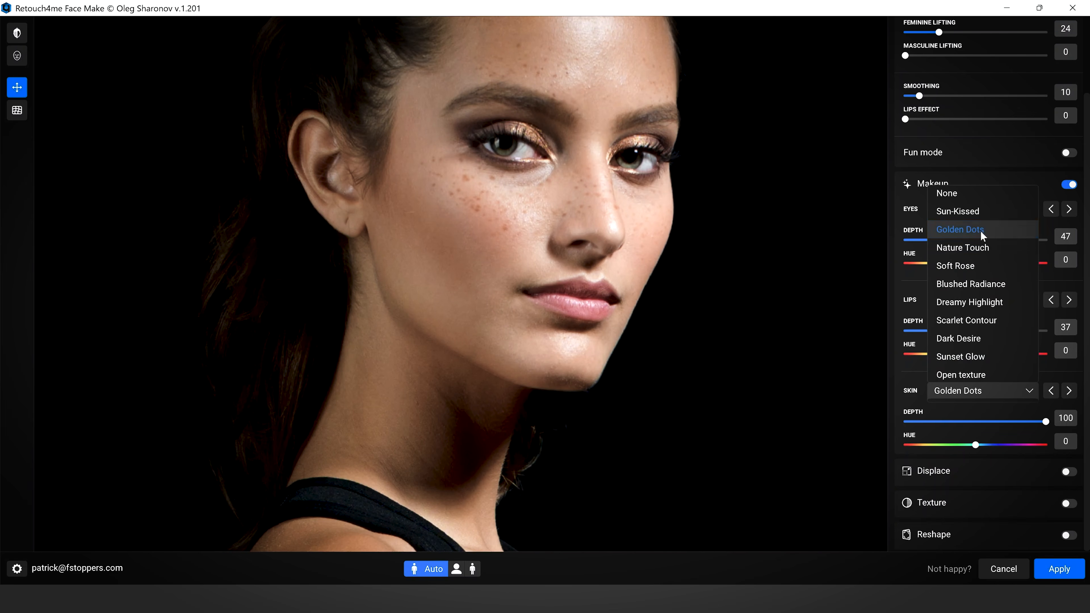
pyautogui.click(980, 218)
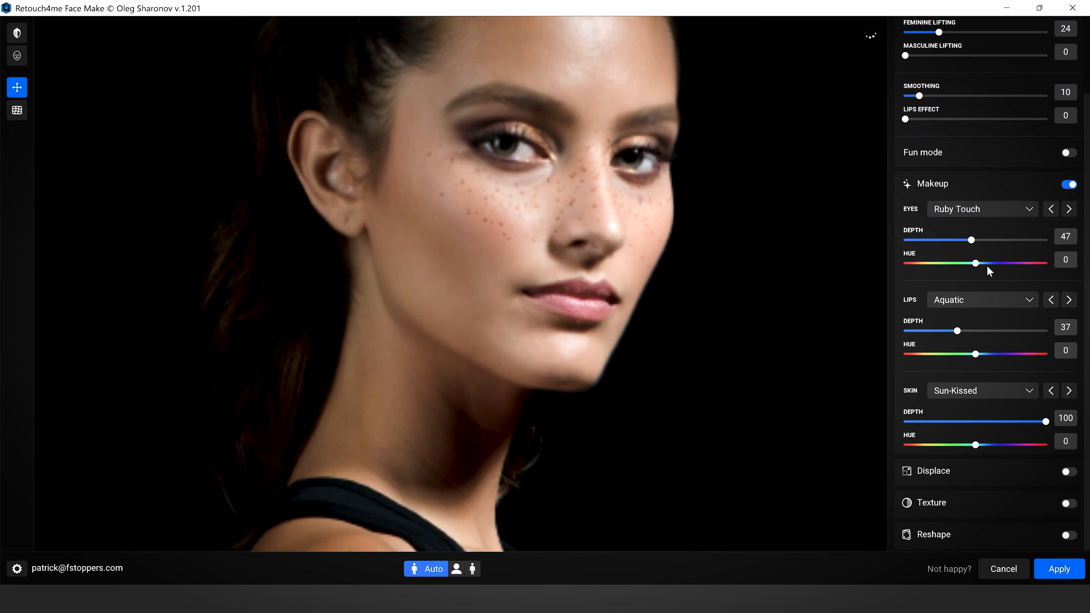
pyautogui.click(970, 421)
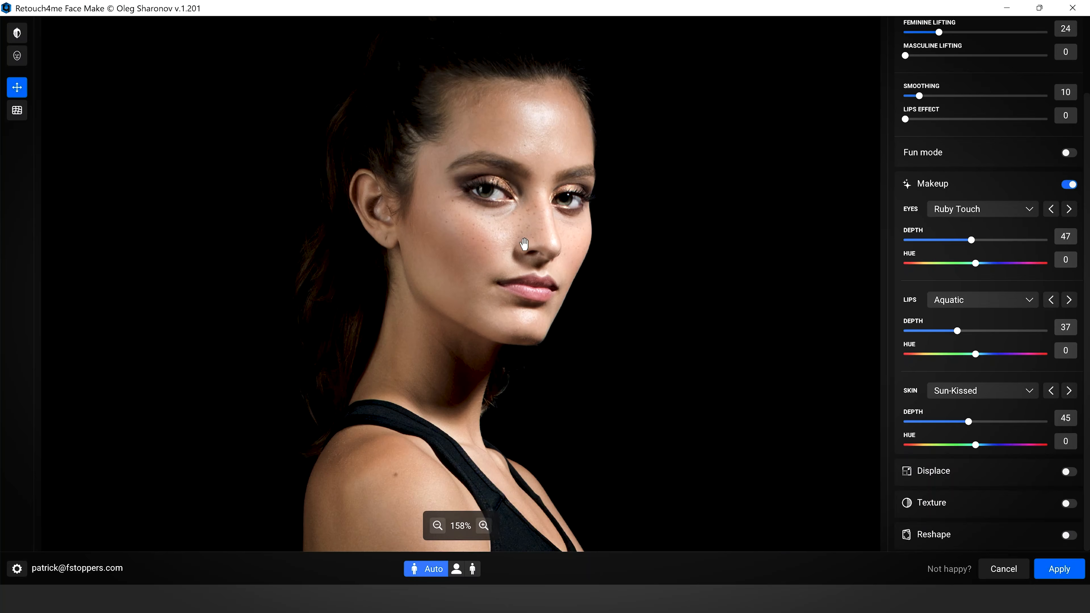
# - Compare the woman's portrait with full makeup against the original photo several times
pyautogui.click(16, 35)
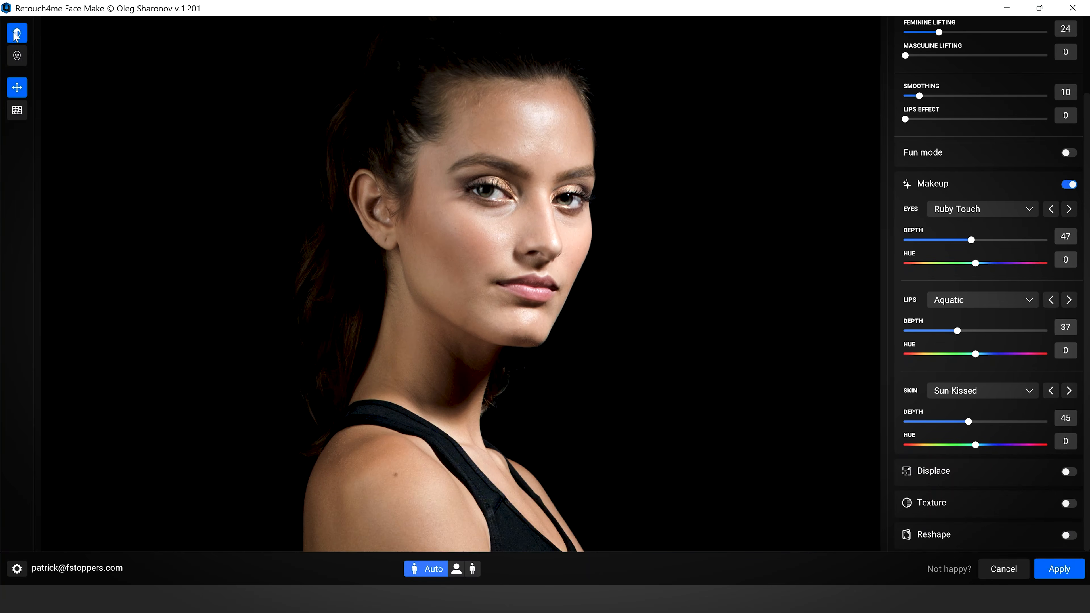
pyautogui.click(17, 34)
pyautogui.click(16, 34)
pyautogui.click(16, 35)
pyautogui.click(17, 34)
pyautogui.click(15, 35)
pyautogui.click(15, 34)
pyautogui.click(16, 35)
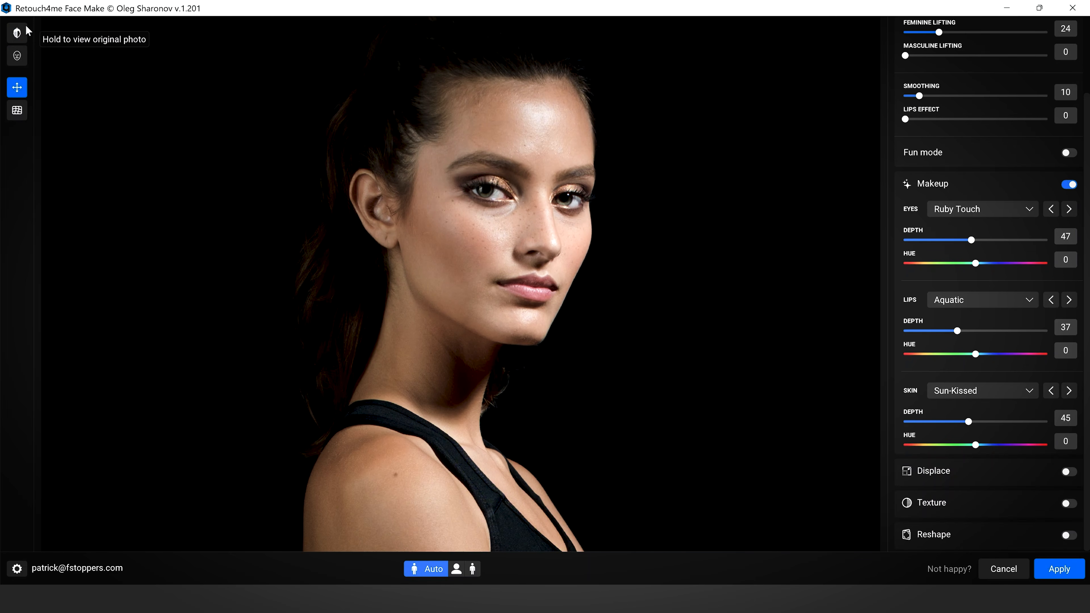
pyautogui.click(24, 33)
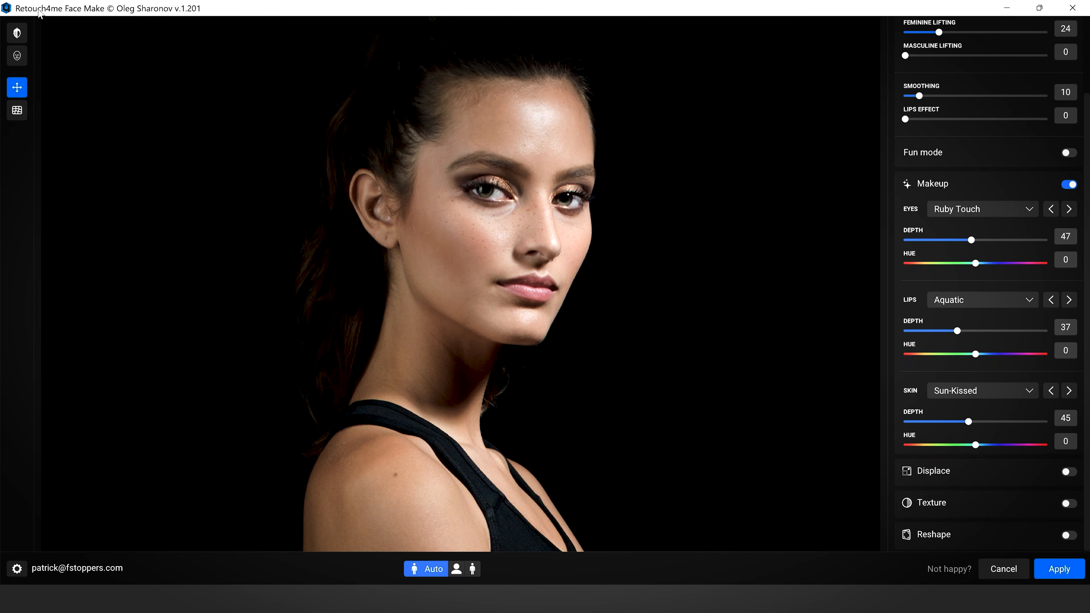
pyautogui.click(18, 34)
pyautogui.click(18, 34)
pyautogui.click(18, 35)
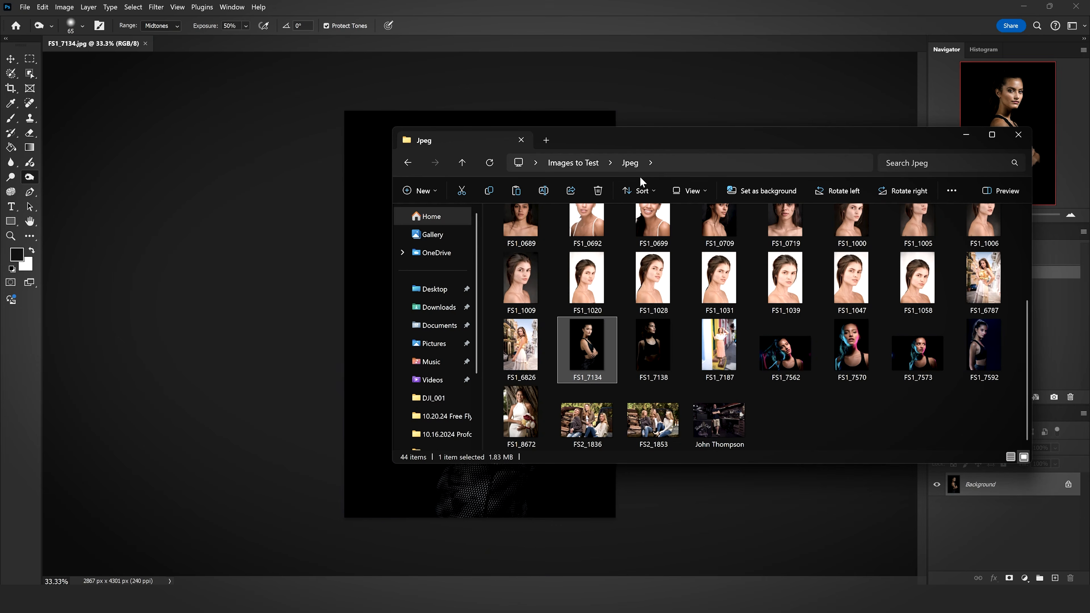
# - Open Ai Art-52.jpg in Photoshop from the Jpeg folder and launch the Retouch4me Face Make filter on it
pyautogui.scroll(1, 673, 335)
pyautogui.moveTo(781, 232); pyautogui.dragTo(756, 47)
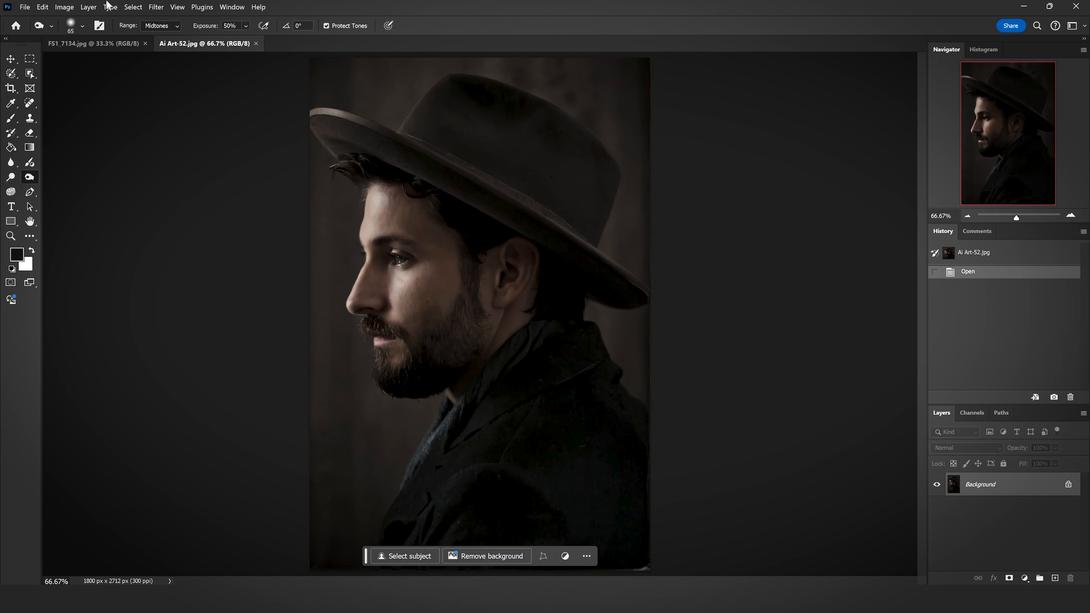
pyautogui.click(156, 7)
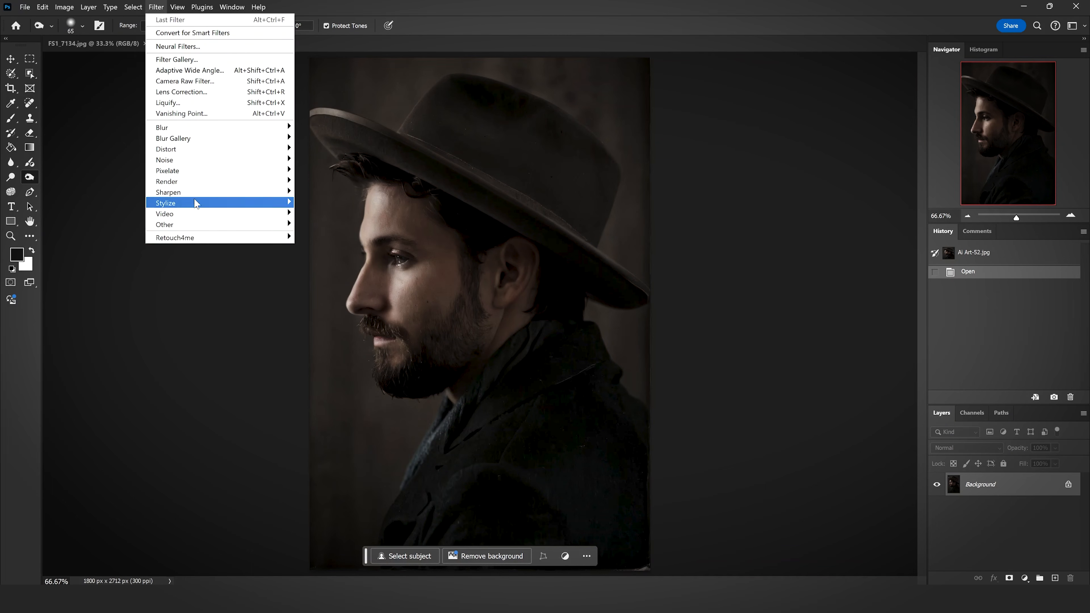
pyautogui.moveTo(202, 239)
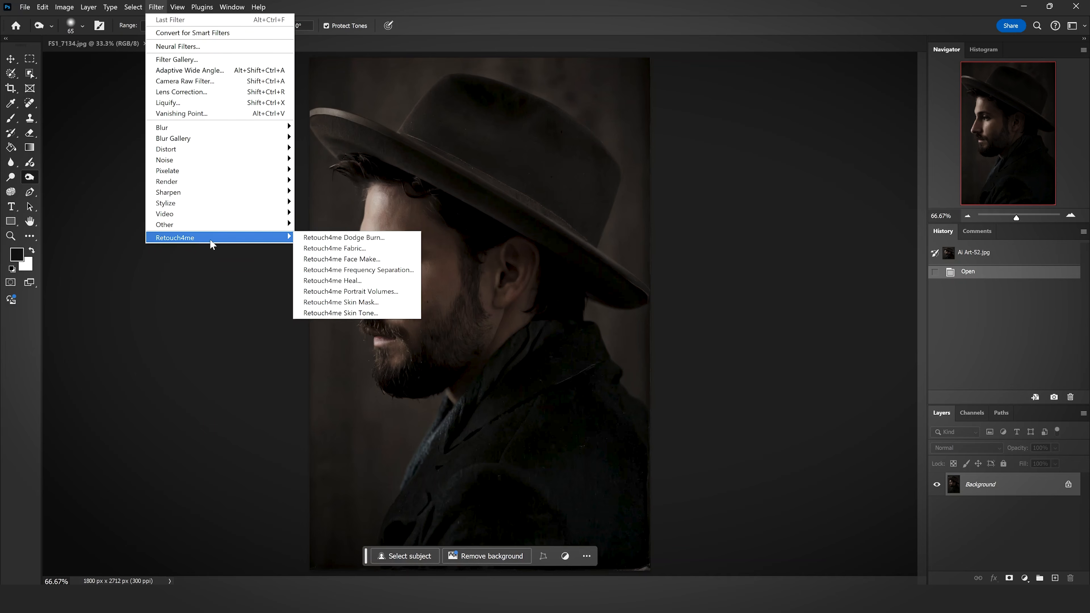
pyautogui.click(365, 262)
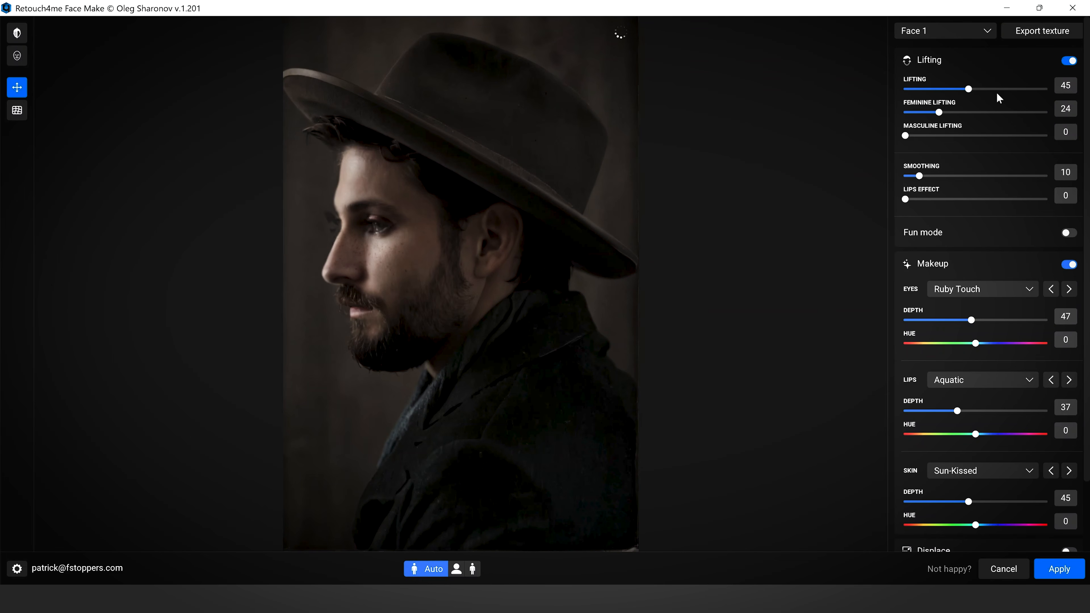
# - Set Lifting to 80, Feminine Lifting to 0, Masculine Lifting to 89, Smoothing to 69 and Lips Effect to 77, and turn off Makeup
pyautogui.moveTo(972, 88); pyautogui.dragTo(1019, 92)
pyautogui.moveTo(993, 139); pyautogui.dragTo(1024, 141)
pyautogui.moveTo(933, 116); pyautogui.dragTo(891, 110)
pyautogui.click(936, 176)
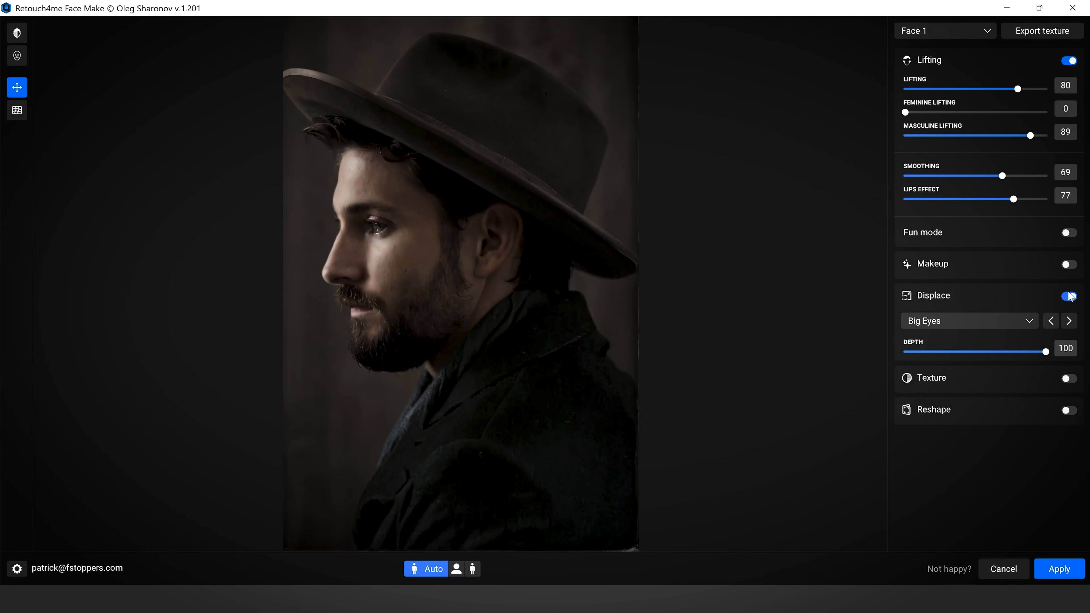
# - Turn on Displace, try the Chin preset at different depths, and select the Face preset with a depth of 25
pyautogui.click(1069, 296)
pyautogui.click(1069, 296)
pyautogui.click(963, 321)
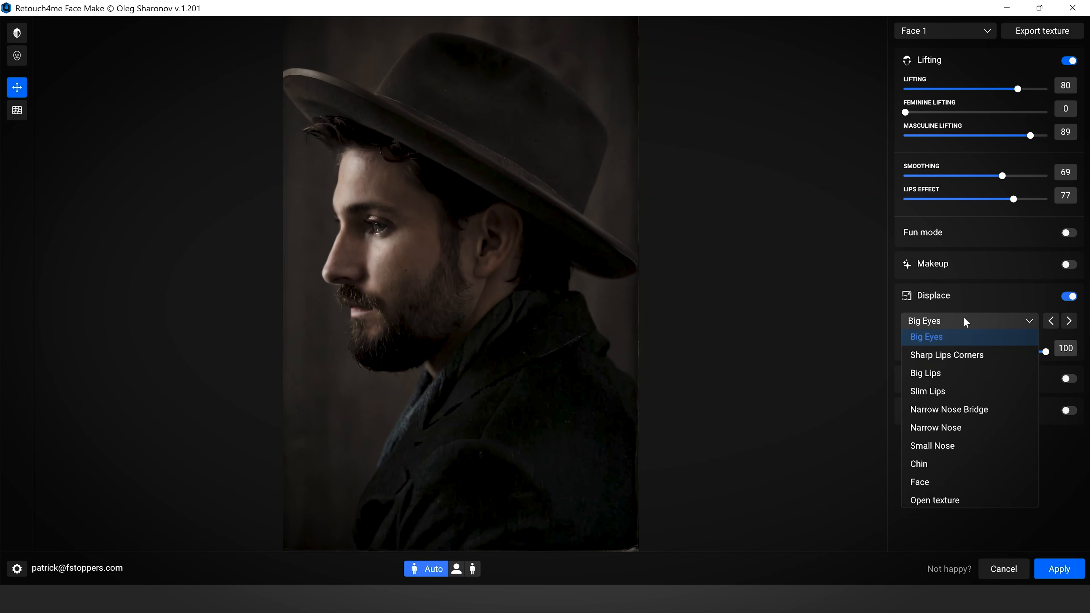
pyautogui.click(921, 461)
pyautogui.moveTo(968, 351); pyautogui.dragTo(842, 350)
pyautogui.moveTo(961, 365); pyautogui.dragTo(1058, 356)
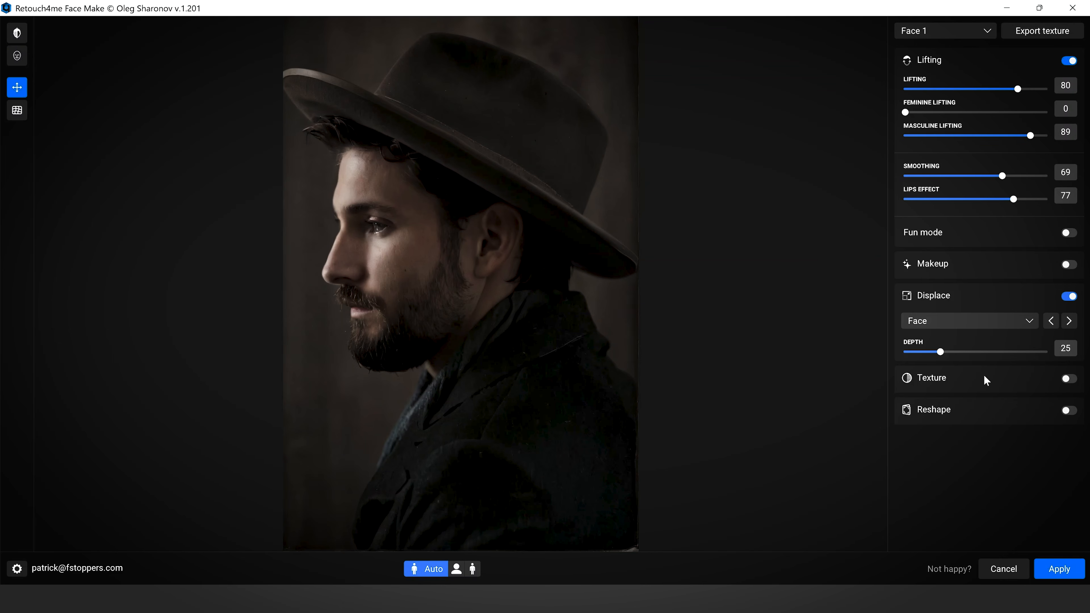
# - Turn on Reshape, try Symmetry at 71 and Focal Length at 100, and set Symmetry to 0 and Focal Length to 79
pyautogui.click(982, 410)
pyautogui.moveTo(921, 486); pyautogui.dragTo(1006, 489)
pyautogui.moveTo(1028, 513); pyautogui.dragTo(867, 528)
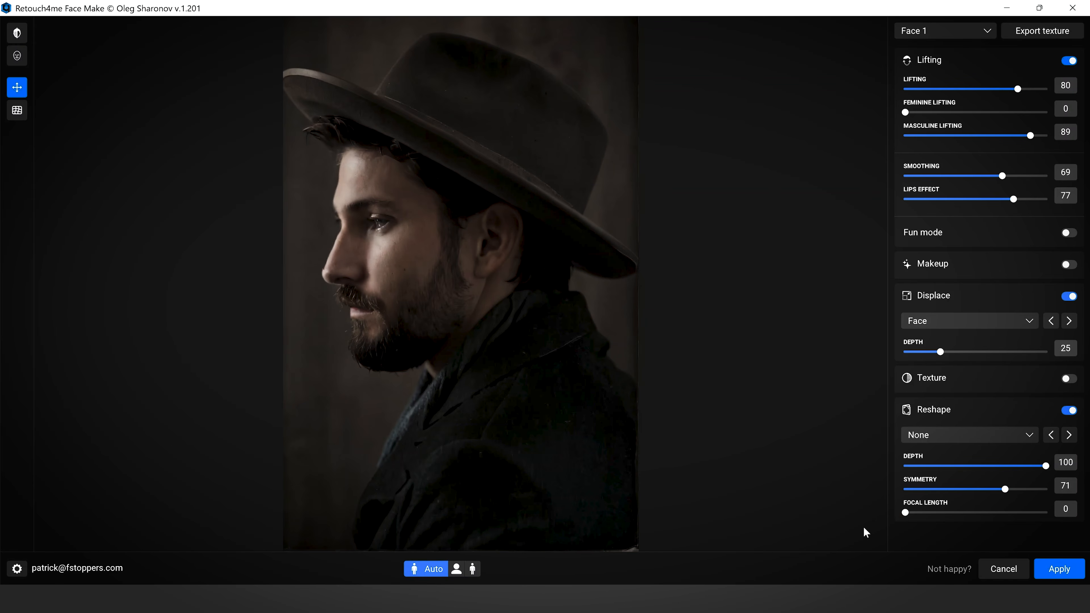
pyautogui.moveTo(864, 529); pyautogui.dragTo(1045, 512)
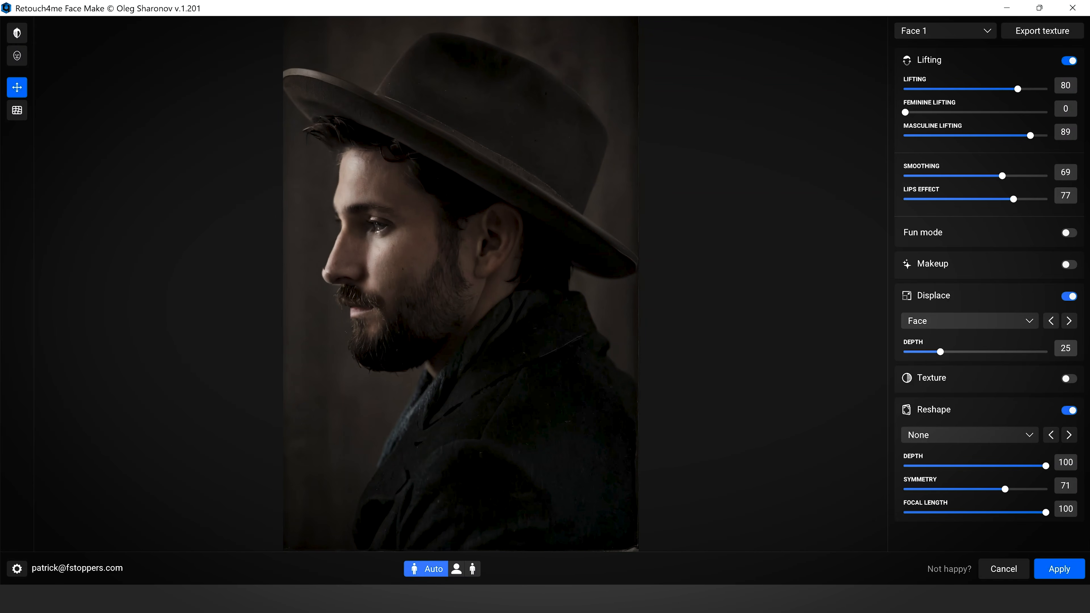
pyautogui.moveTo(1088, 540); pyautogui.dragTo(980, 547)
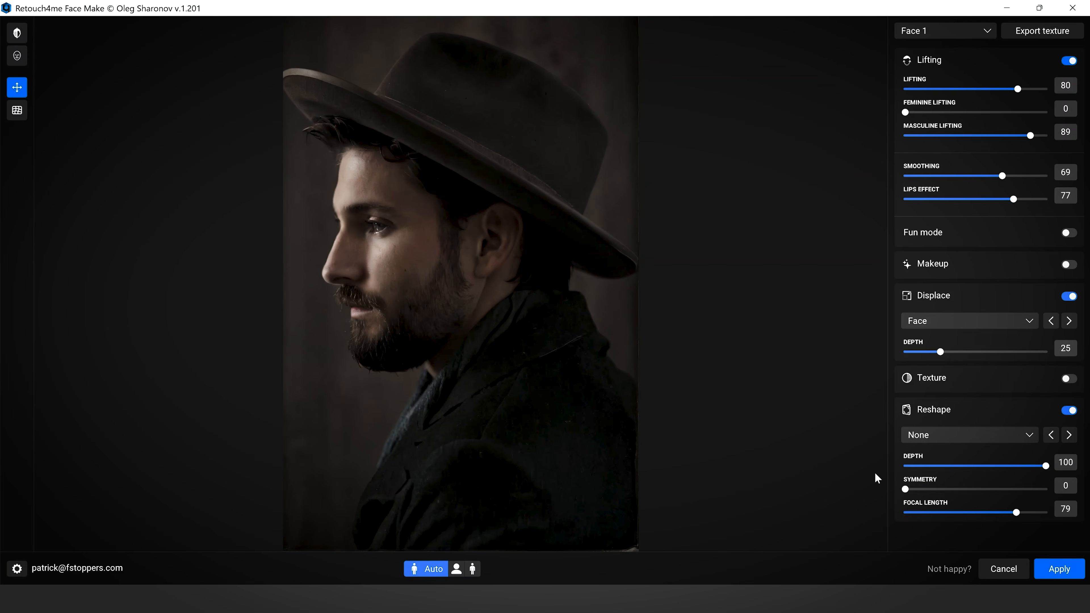
# - Raise the Reshape Symmetry on the man's profile portrait in Face Make
pyautogui.moveTo(905, 489); pyautogui.dragTo(957, 480)
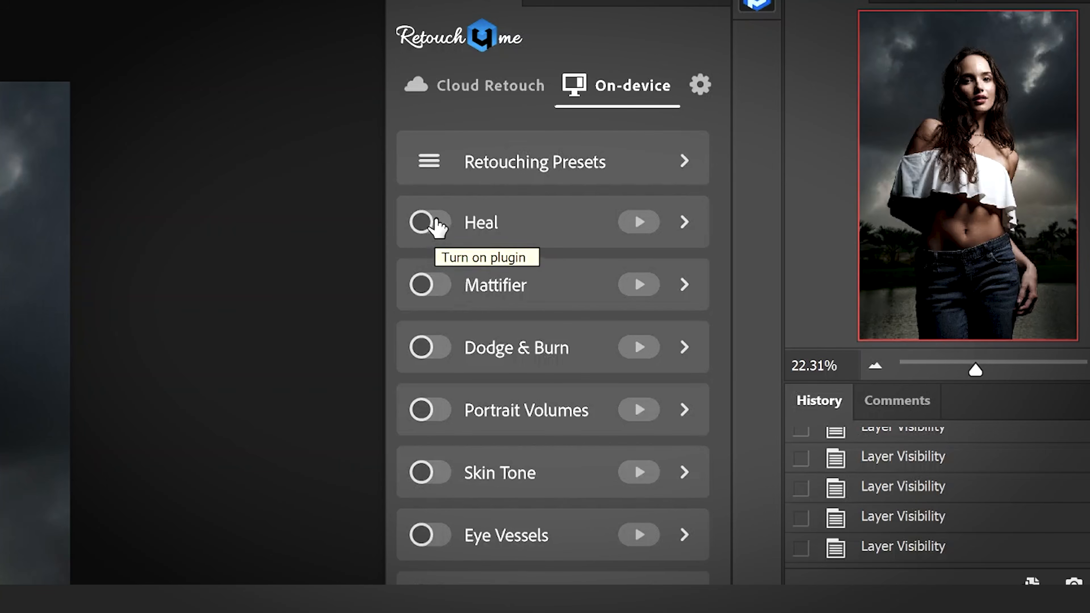
# - Switch to the Retouch4me Panel in Photoshop and turn on the on-device Heal, Mattifier, Portrait Volumes and Eye Vessels plugins
pyautogui.click(434, 223)
pyautogui.click(442, 282)
pyautogui.click(444, 413)
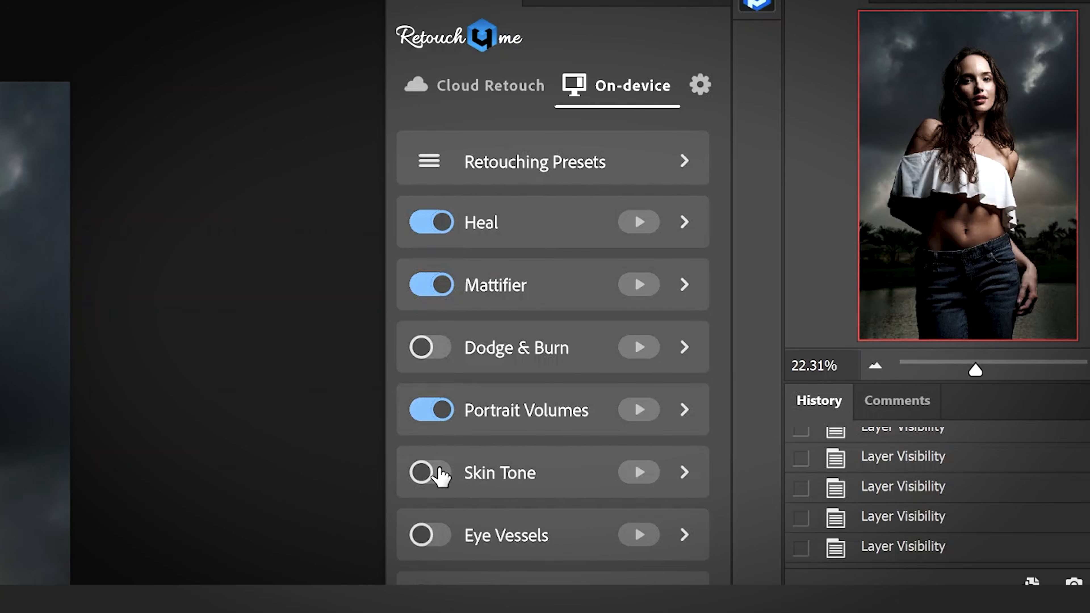
pyautogui.click(438, 537)
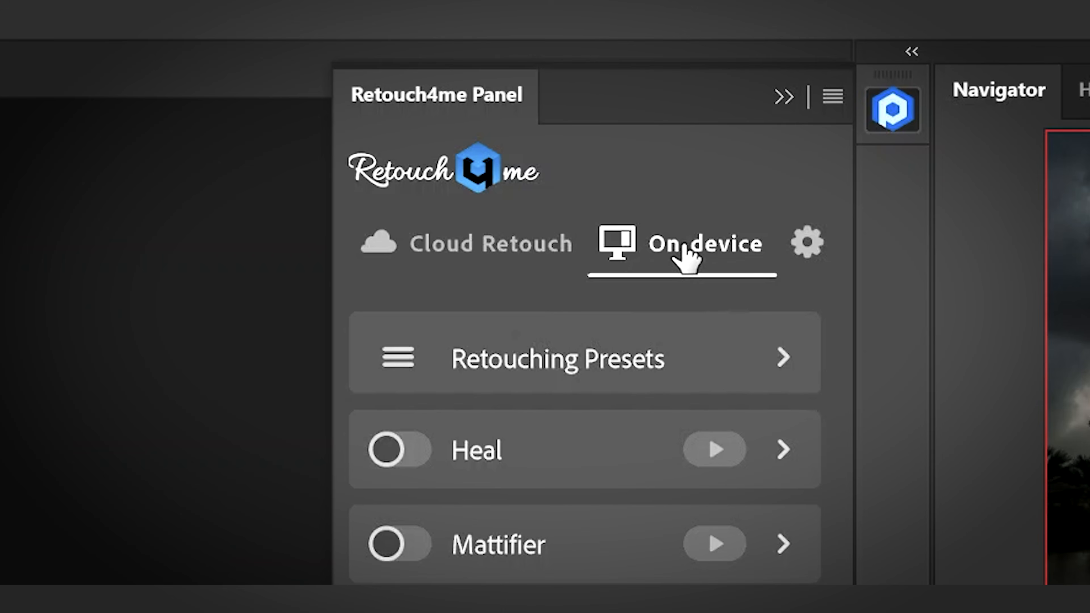
# - Show the Cloud Retouch option and review its subscription plans and pay-as-you-go packs on the Retouch4me website
pyautogui.click(460, 247)
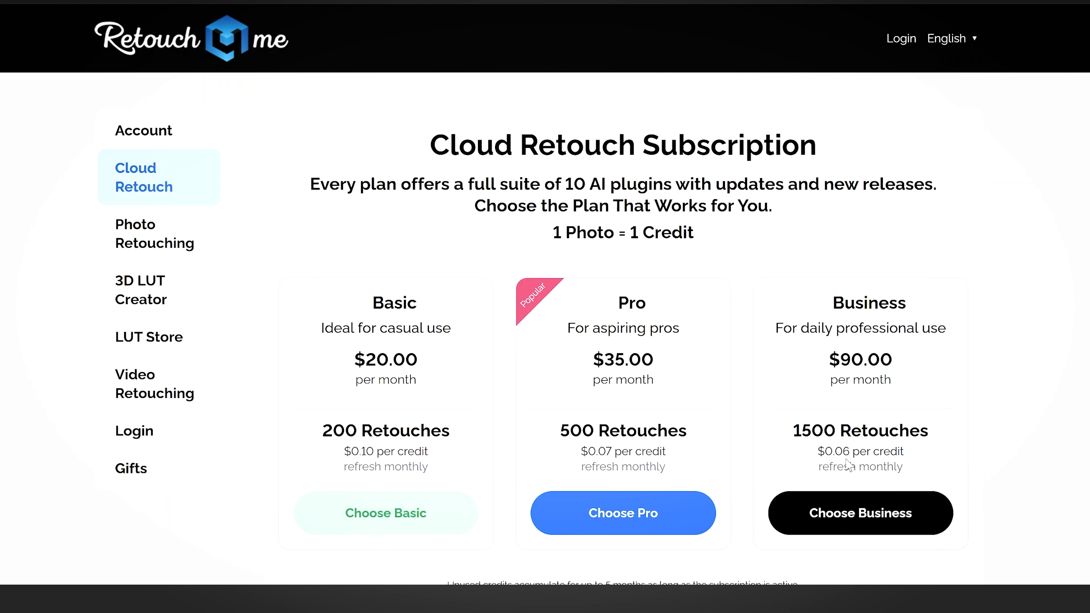
pyautogui.scroll(-2, 997, 414)
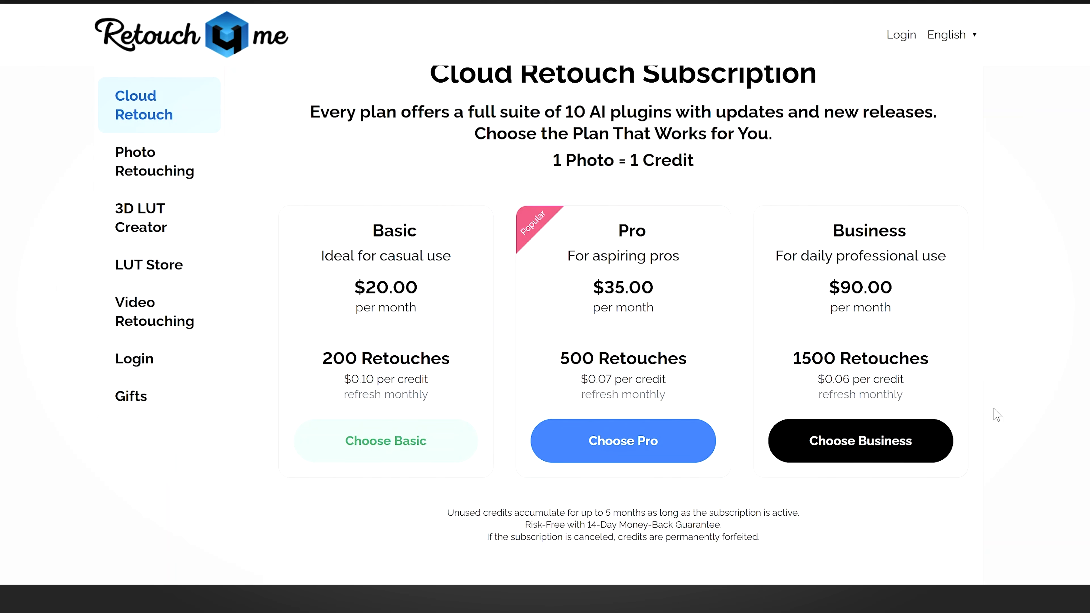
pyautogui.scroll(-8, 997, 415)
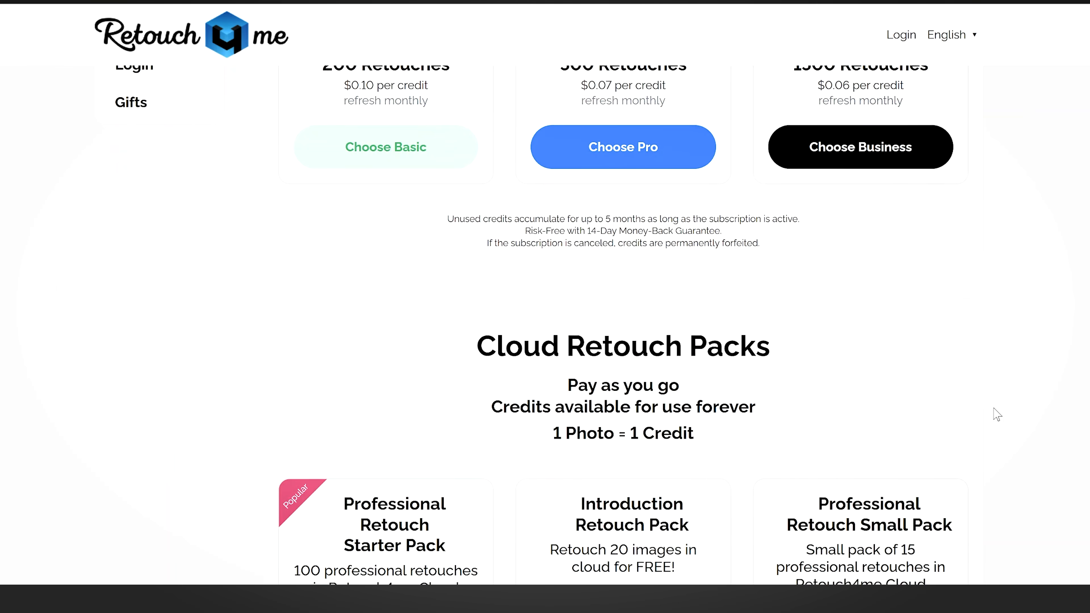
pyautogui.scroll(-2, 997, 414)
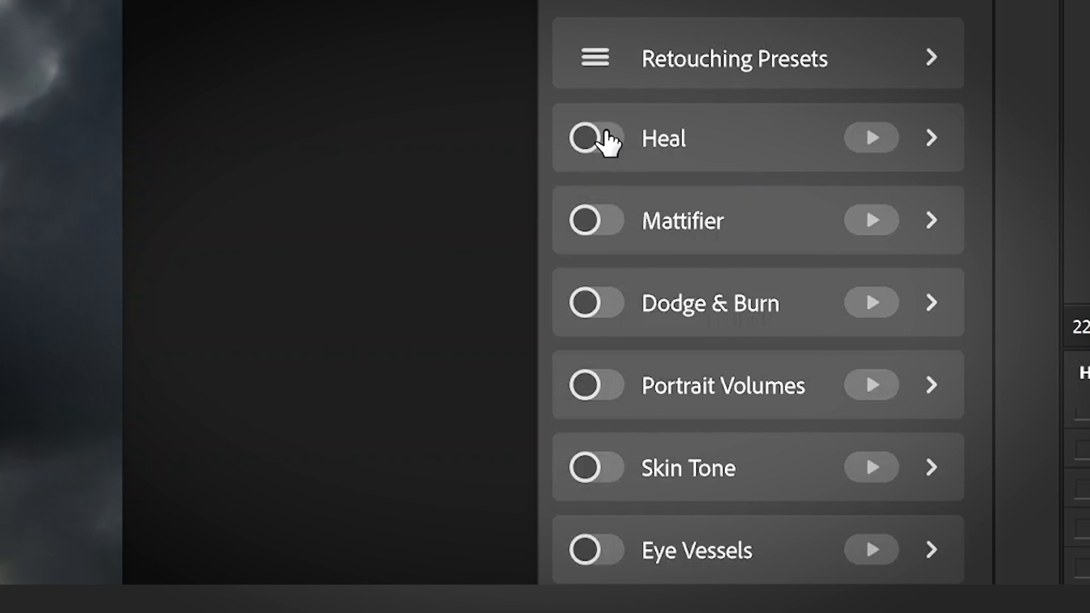
# - Return to the Retouch4me Panel in Photoshop and enable Heal, Mattifier, Portrait Volumes and Eye Vessels for the woman's portrait
pyautogui.click(608, 141)
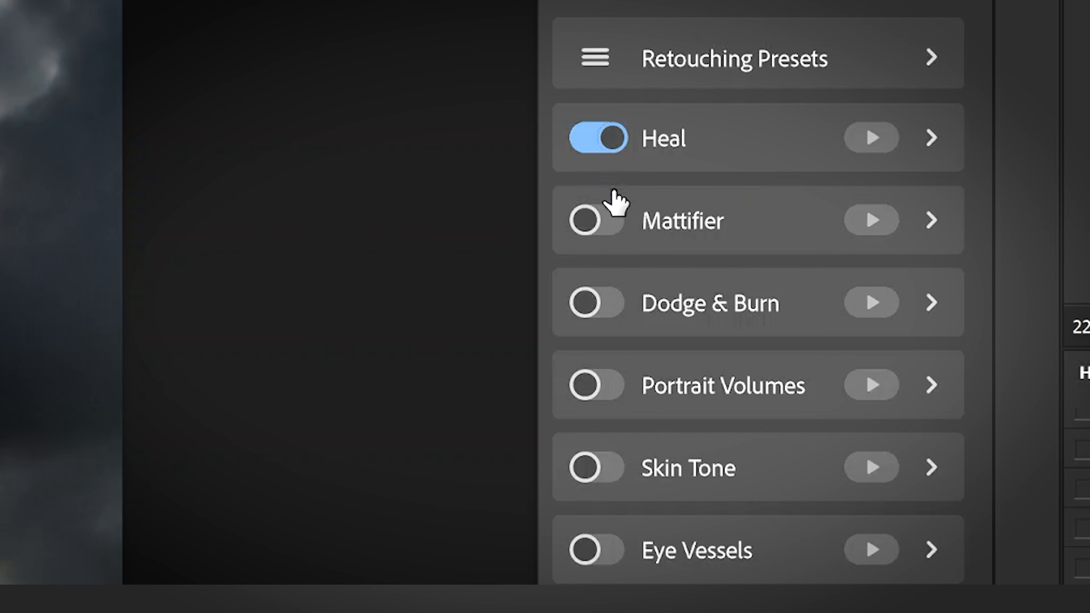
pyautogui.click(614, 221)
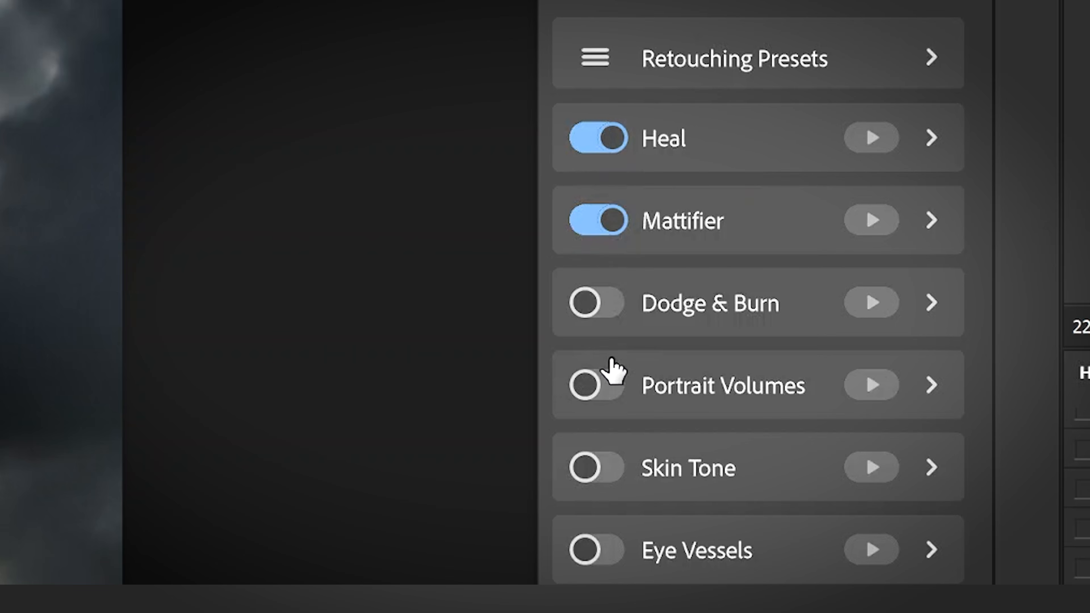
pyautogui.click(618, 389)
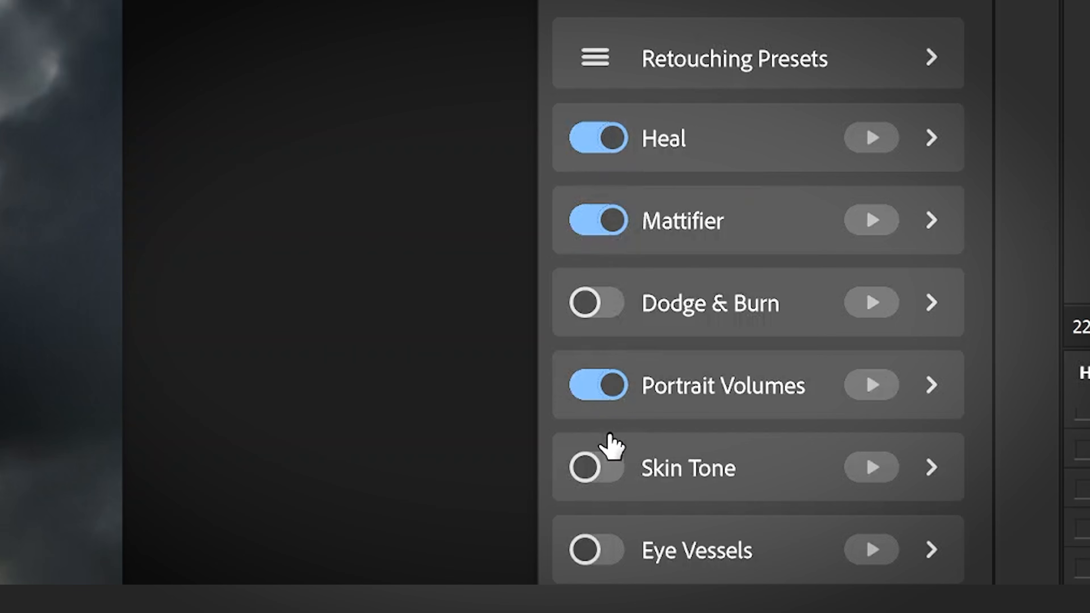
pyautogui.click(609, 557)
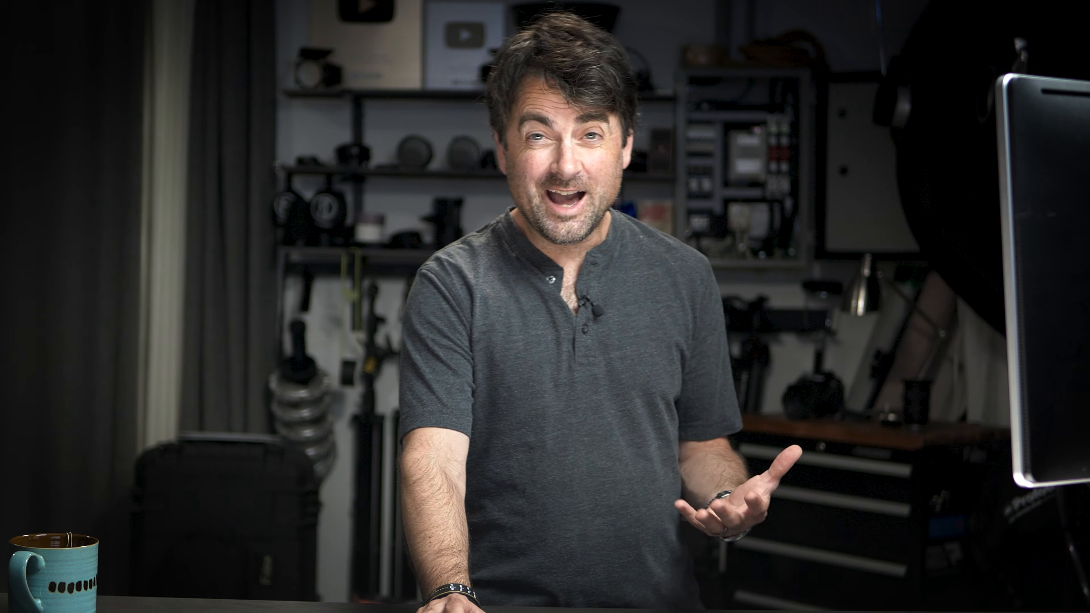